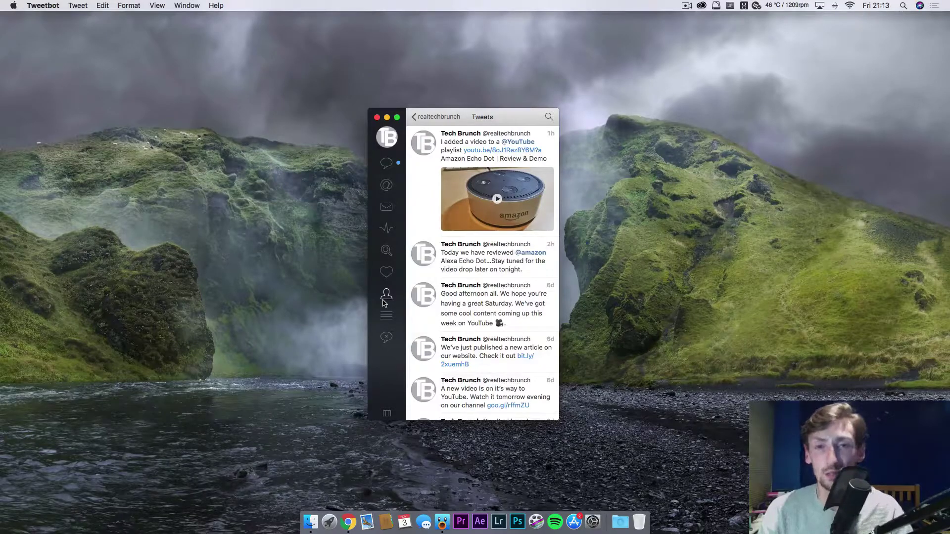
Step: Open the account's profile, dismiss its options menu, and cancel profile editing without changes
left_click(385, 298)
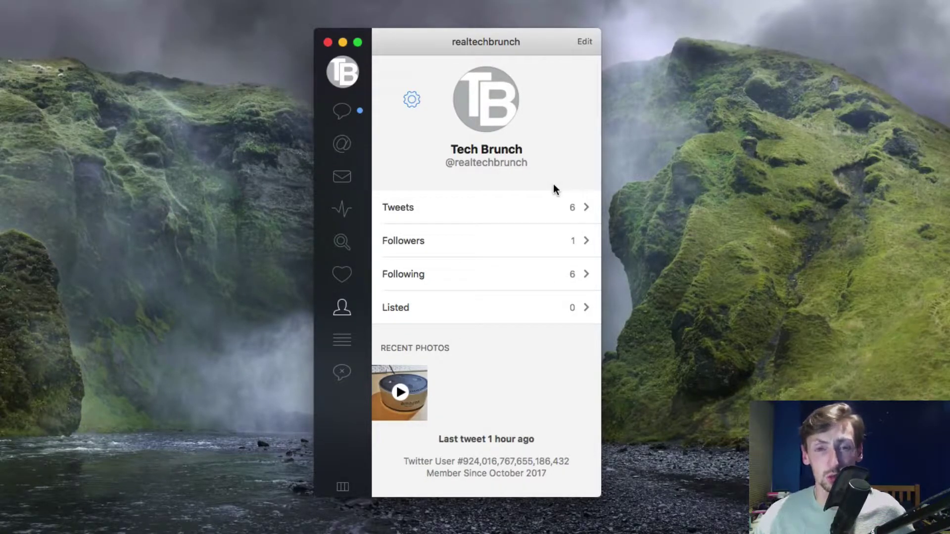
left_click(414, 106)
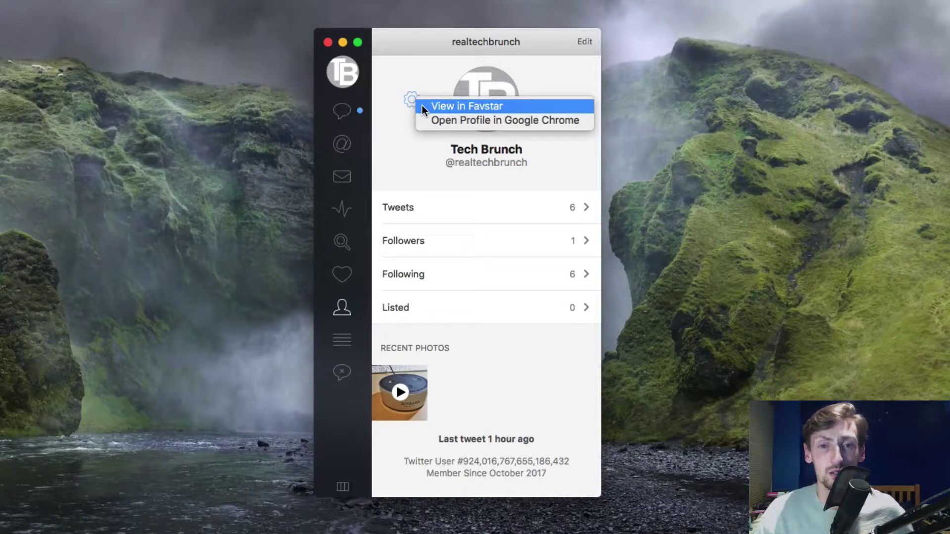
left_click(445, 151)
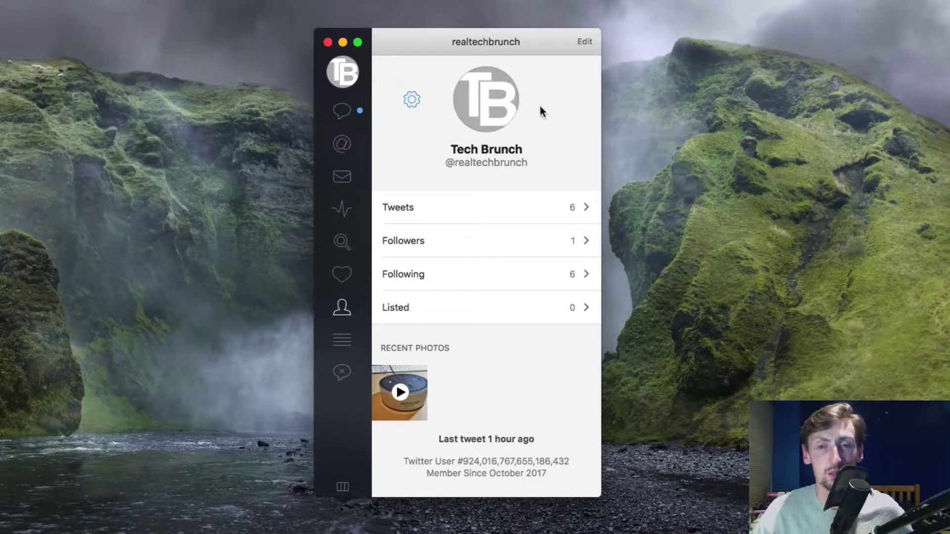
left_click(582, 42)
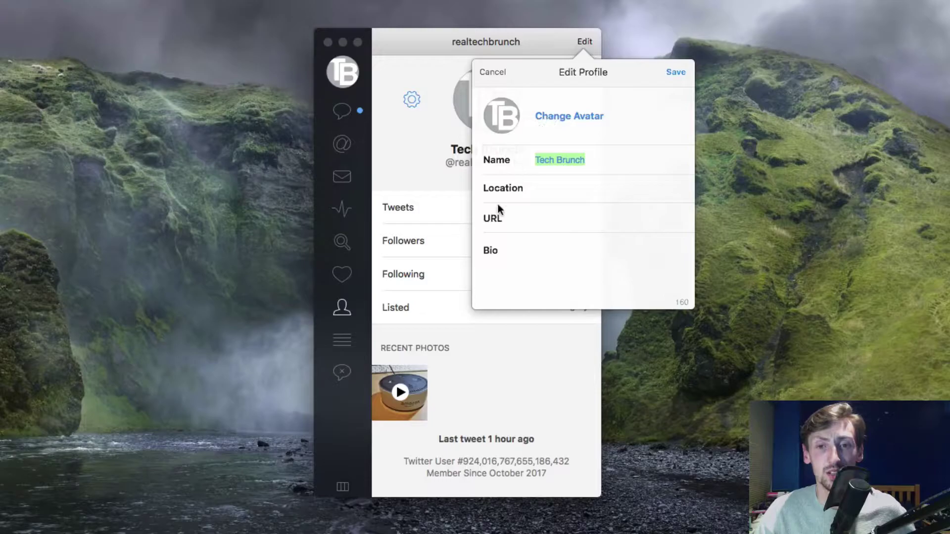
left_click(493, 75)
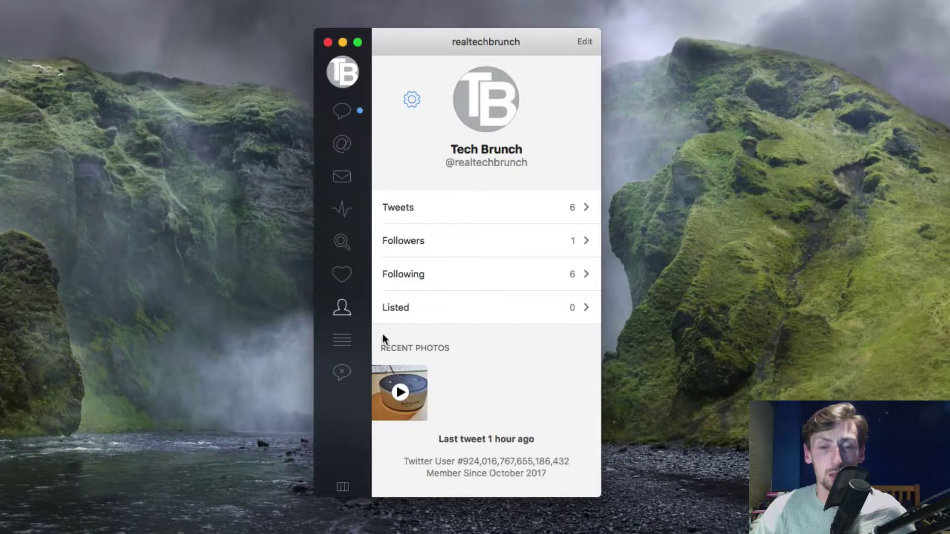
Step: Return to the home timeline and scroll through the tweets
left_click(342, 110)
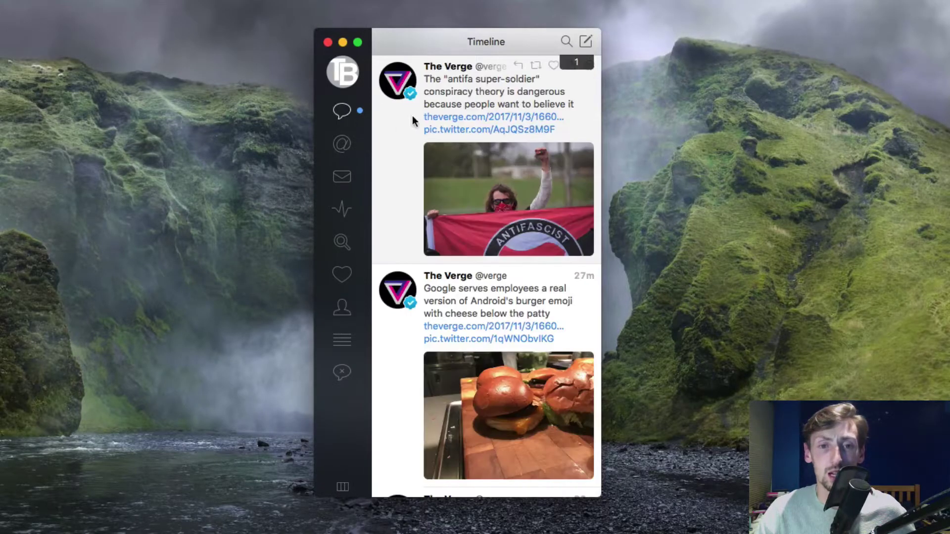
scroll(423, 153, "down", 20)
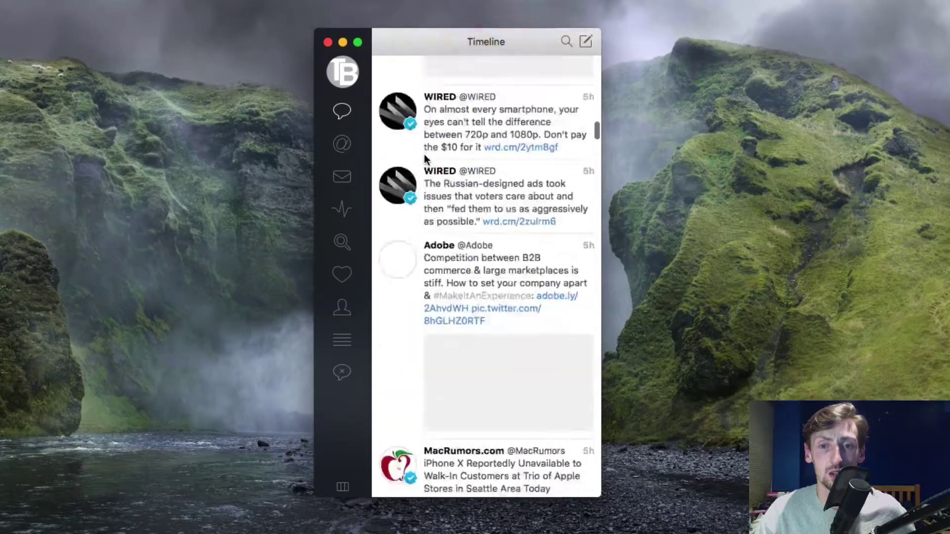
scroll(423, 154, "up", 20)
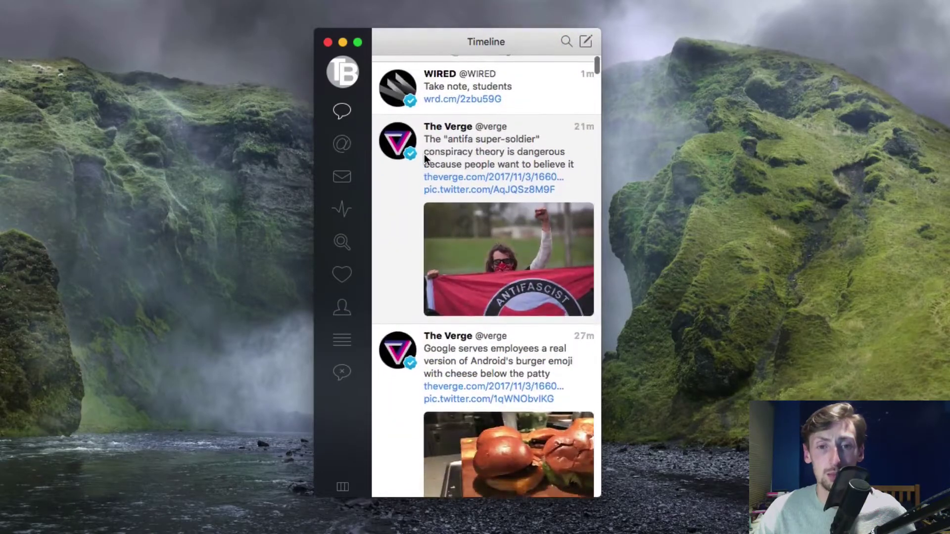
Step: Browse the Mentions, Messages and Activity views, then switch to Search
left_click(339, 145)
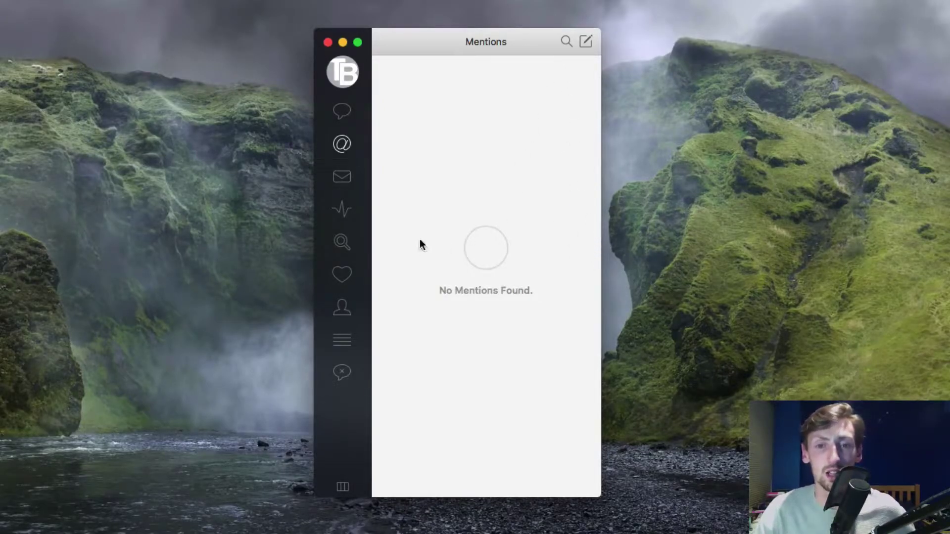
left_click(345, 187)
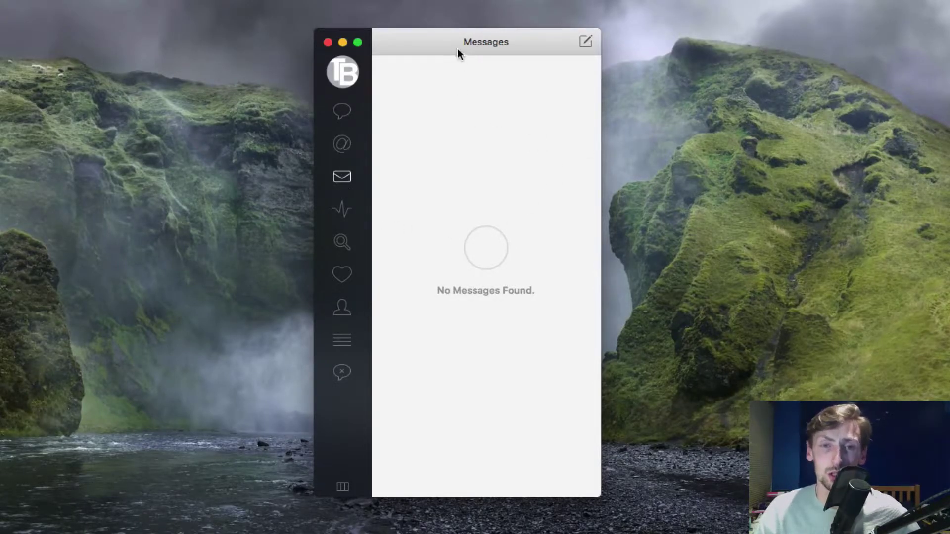
left_click_drag(450, 47, 452, 43)
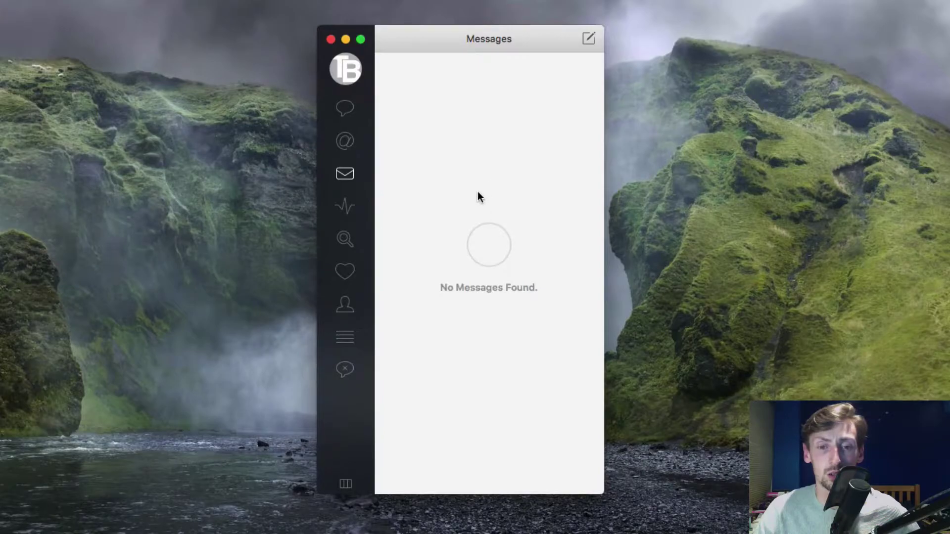
left_click(339, 210)
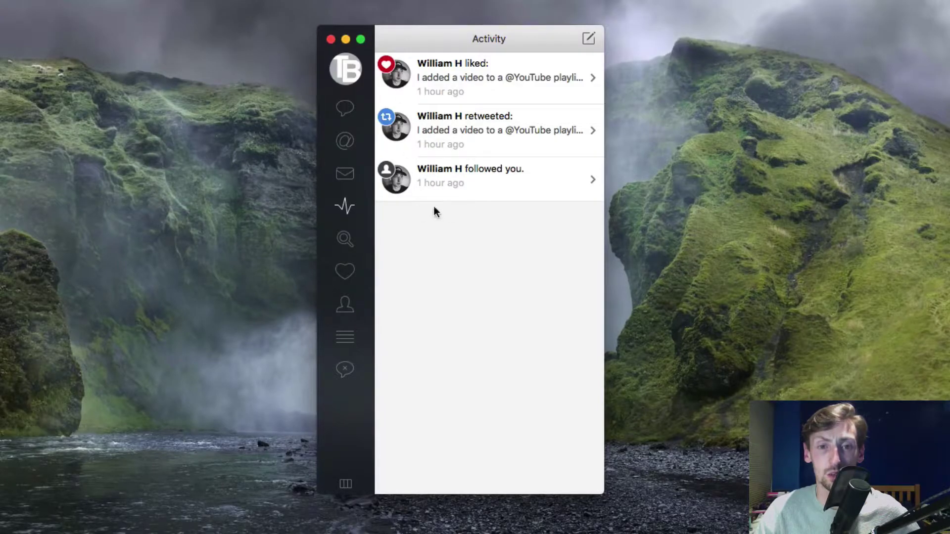
left_click(352, 241)
Step: Search for a user by their handle, jump to their profile and scroll through it
left_click(492, 65)
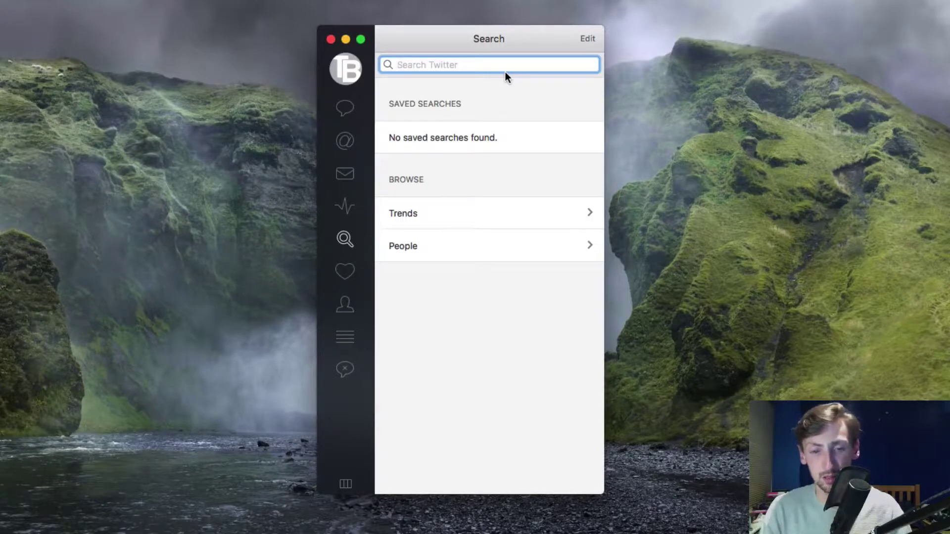
type("williamhawkes")
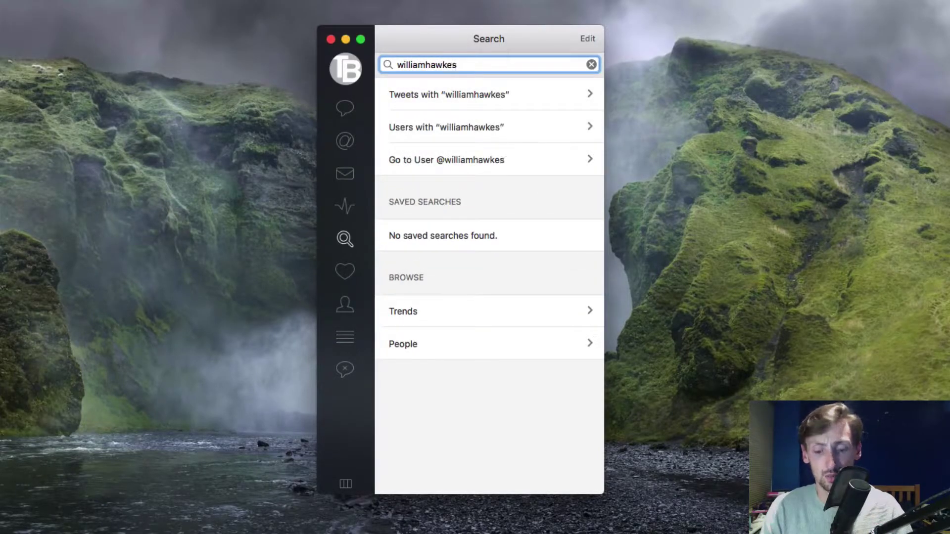
type("92")
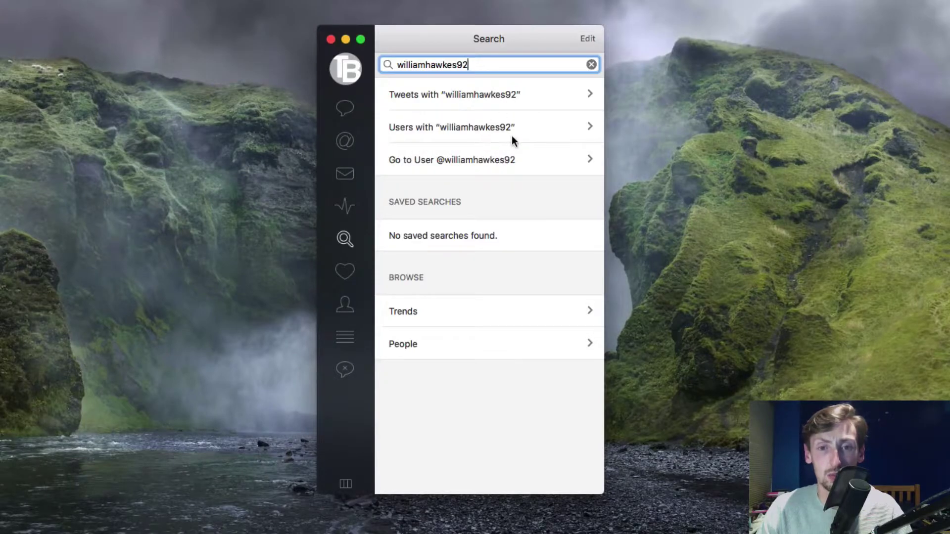
left_click(482, 168)
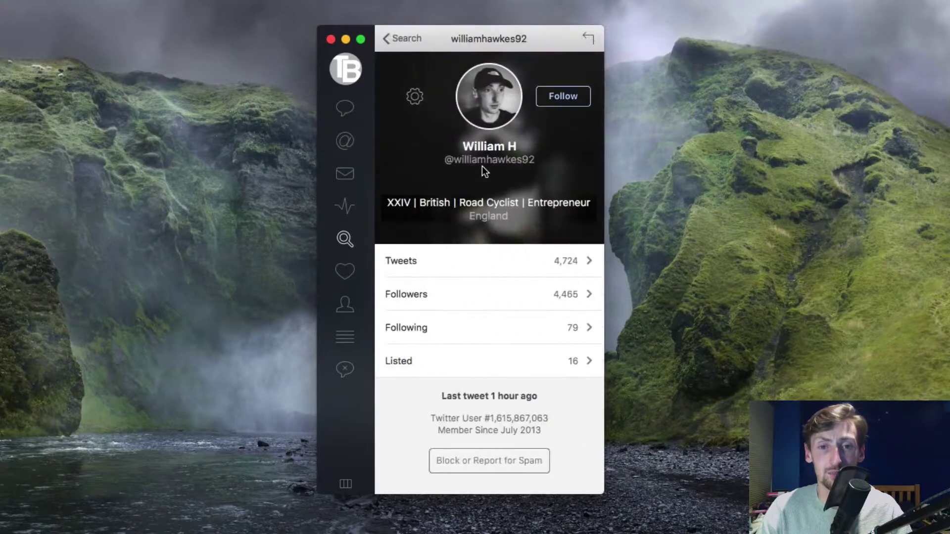
scroll(500, 223, "down", 5)
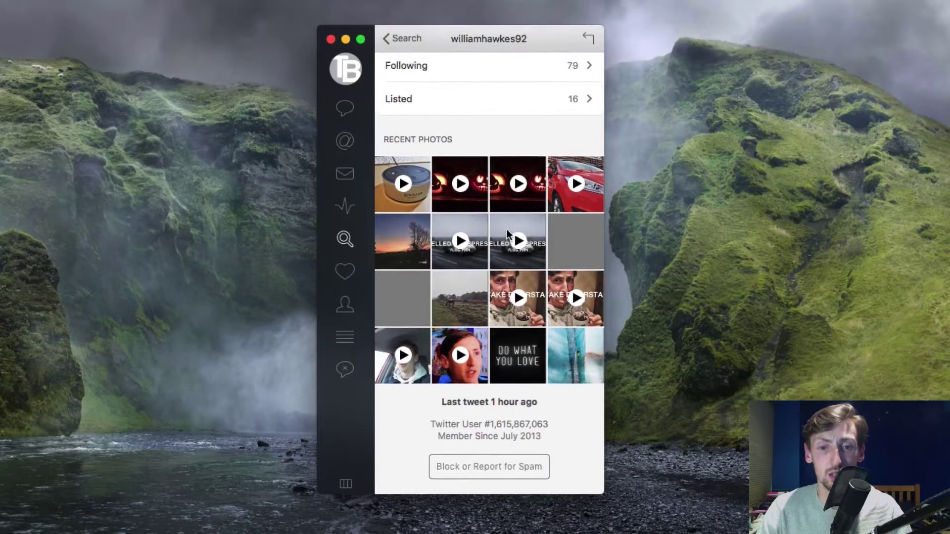
scroll(507, 229, "up", 5)
scroll(536, 175, "down", 5)
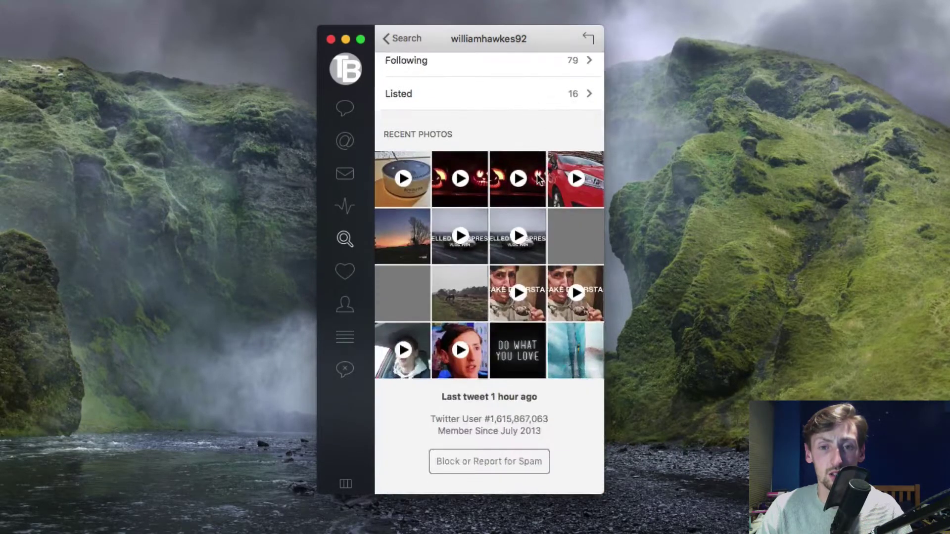
scroll(536, 174, "up", 8)
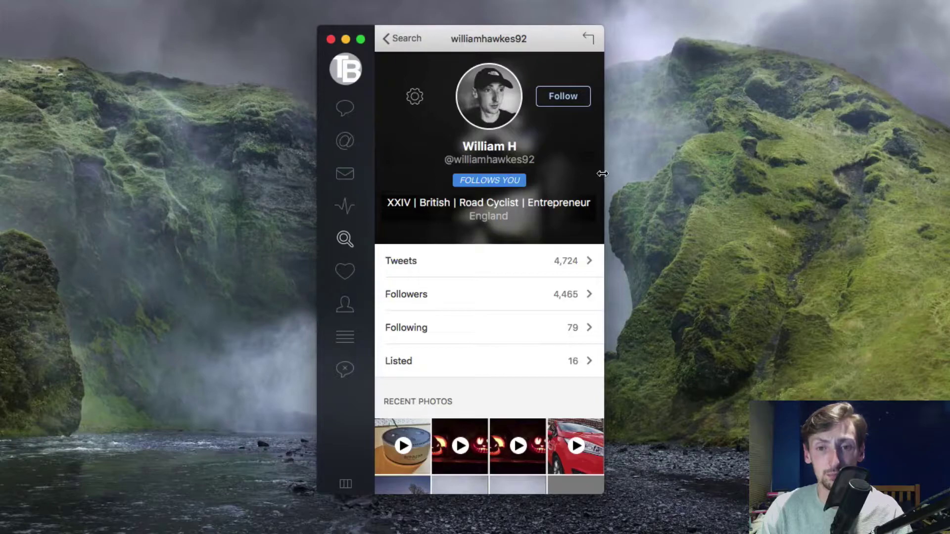
mouse_move(602, 174)
left_mouse_down()
mouse_move(654, 174)
mouse_move(563, 175)
mouse_move(655, 177)
mouse_move(590, 179)
mouse_move(607, 181)
left_mouse_up()
Step: Follow the user and view their header image full size, then close it
left_click(544, 94)
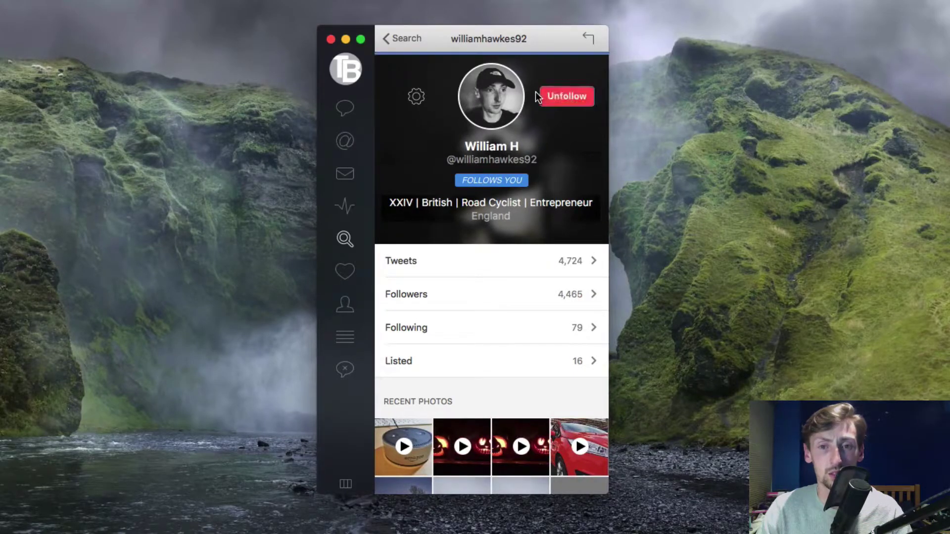
left_click(424, 102)
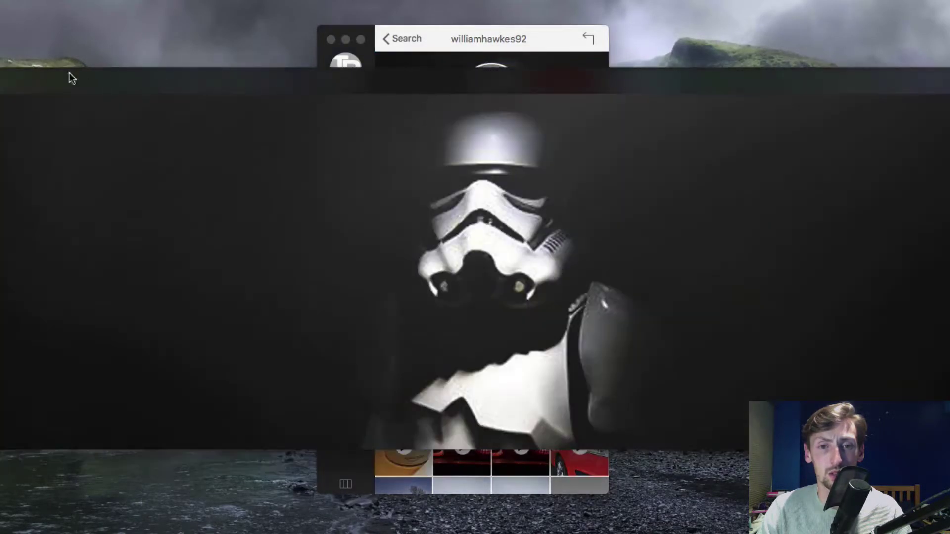
left_click(649, 148)
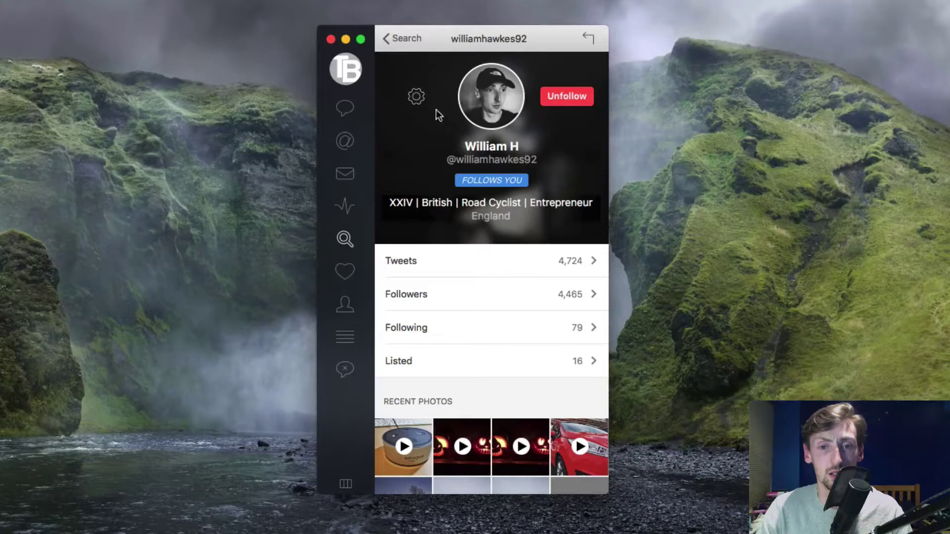
Step: Dismiss the profile's options menu and go back to the Search page
left_click(411, 100)
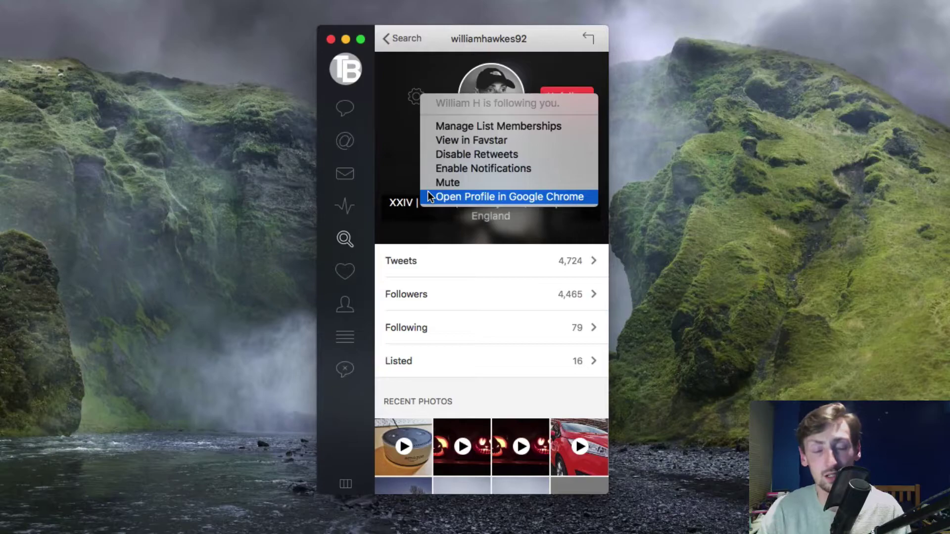
left_click(413, 37)
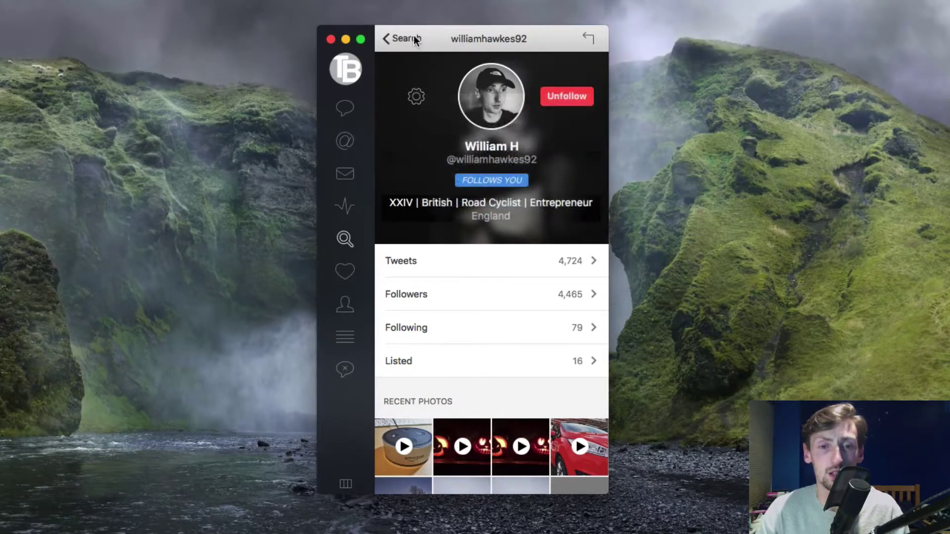
left_click(414, 35)
Step: Clear the search query, then visit the Likes page and the account's own profile
left_click(596, 65)
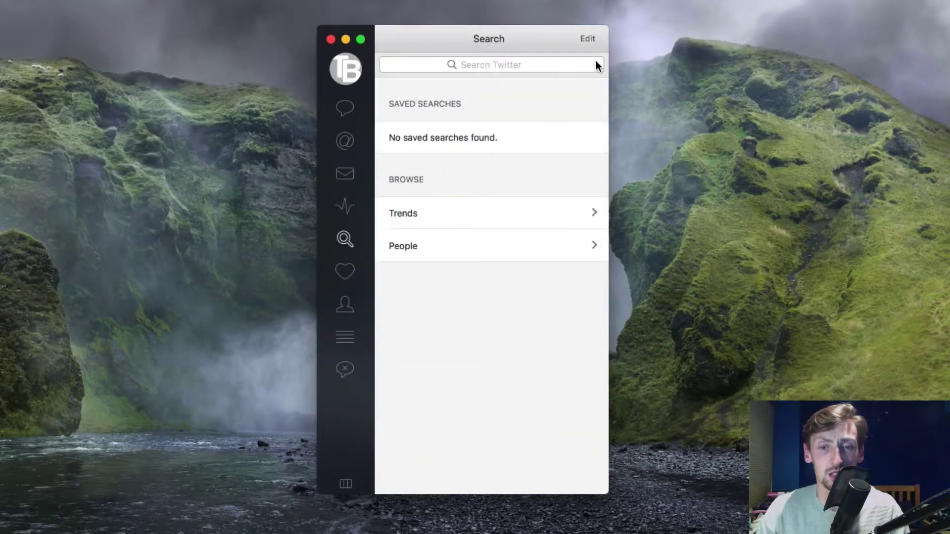
left_click(348, 272)
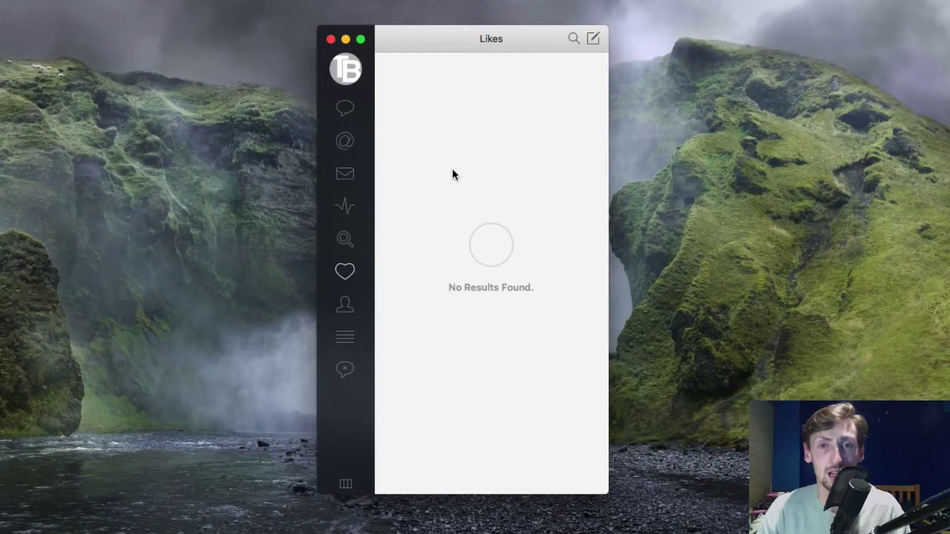
left_click(353, 309)
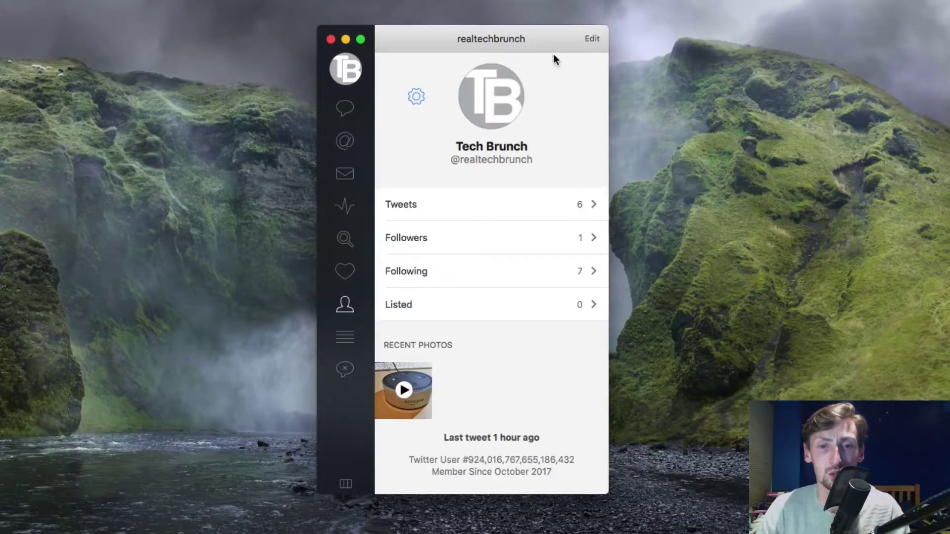
Step: Open the Lists page, start a new list and cancel it
left_click(345, 337)
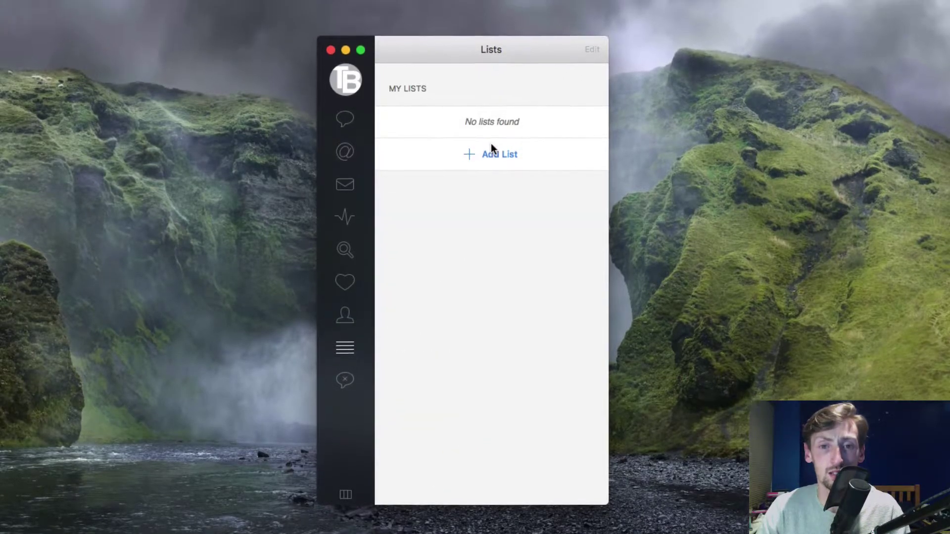
left_click(487, 141)
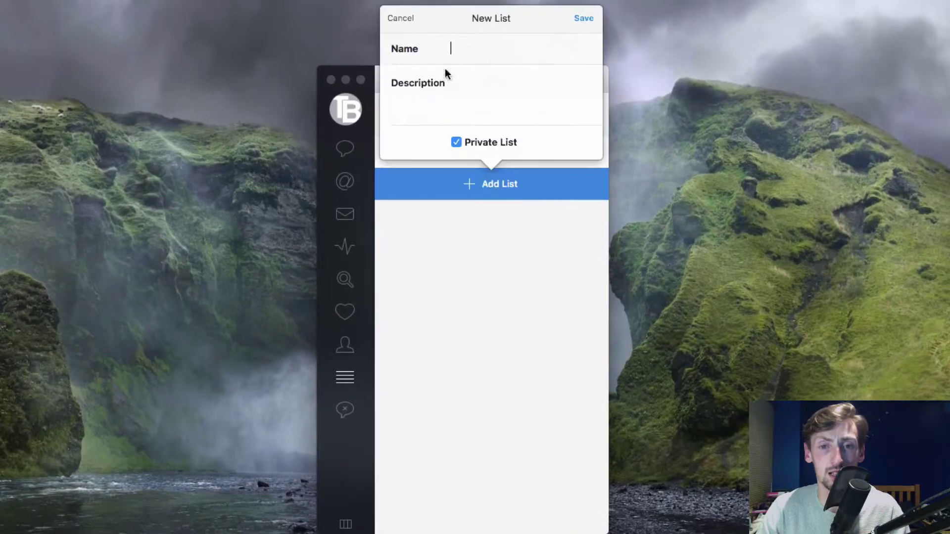
left_click(413, 19)
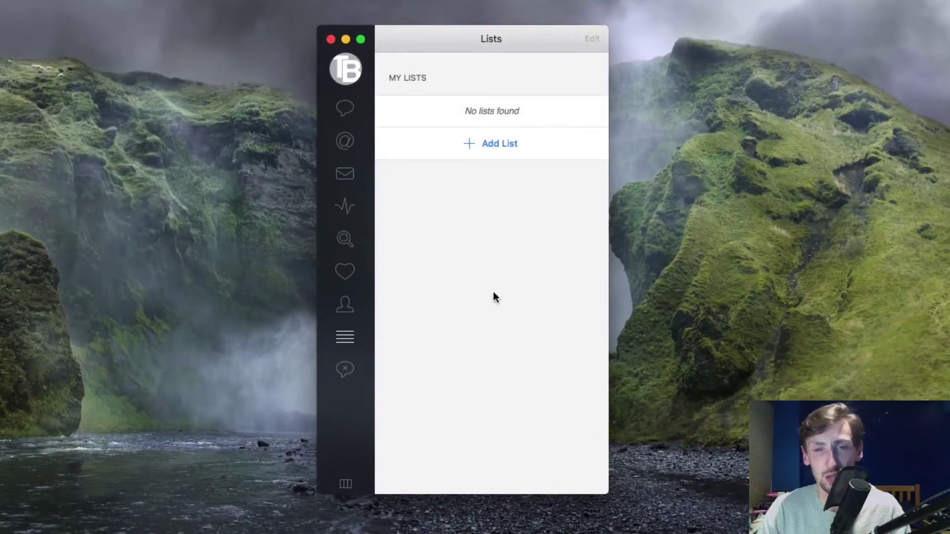
Step: Open Mute Filters, start a muted keyword but cancel it, then return to the timeline
left_click(348, 369)
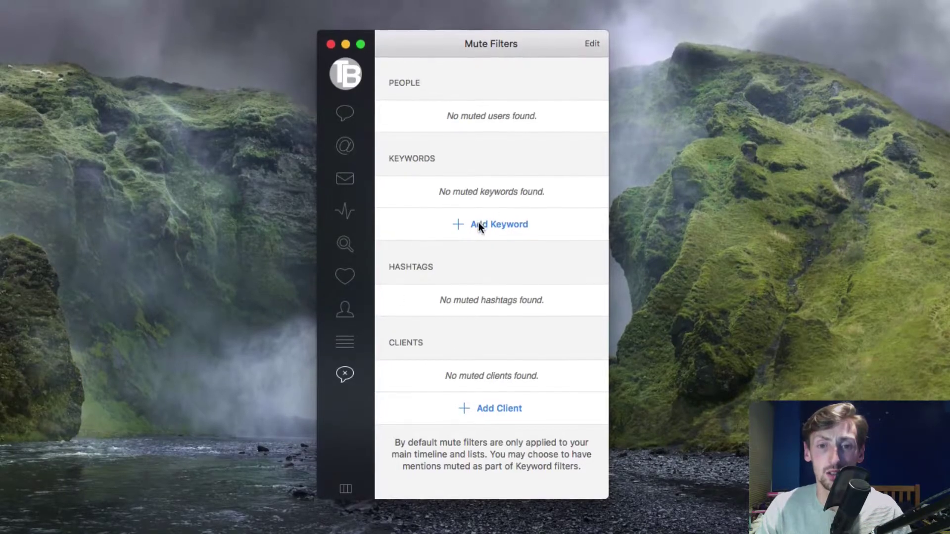
left_click(479, 221)
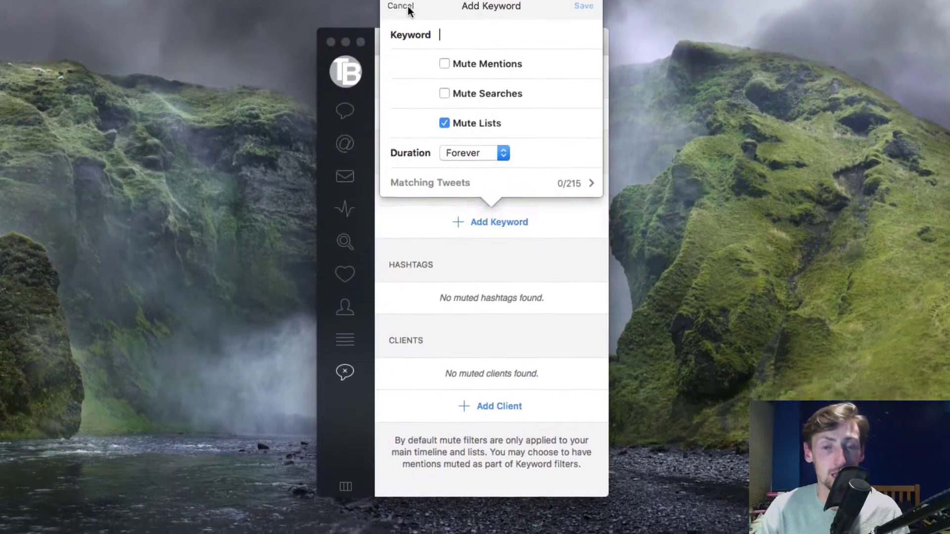
left_click(408, 20)
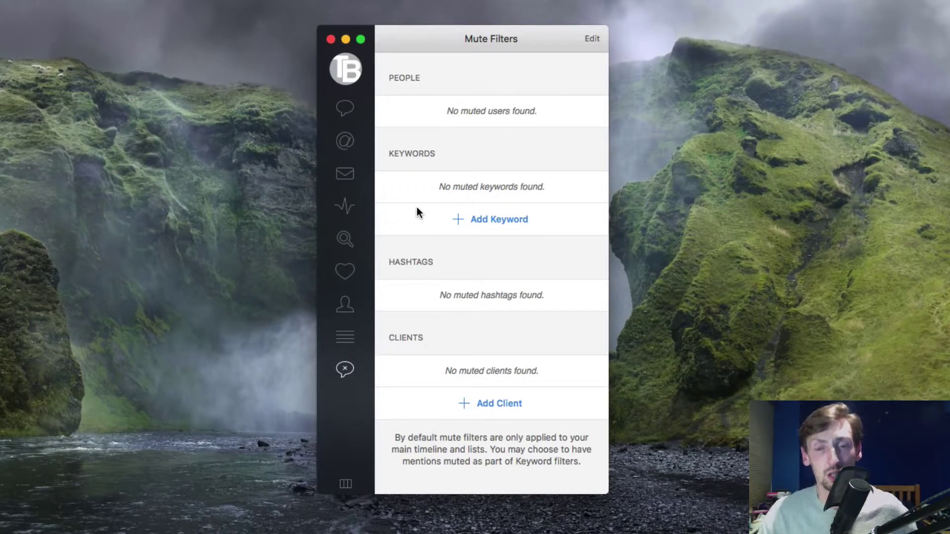
left_click(338, 98)
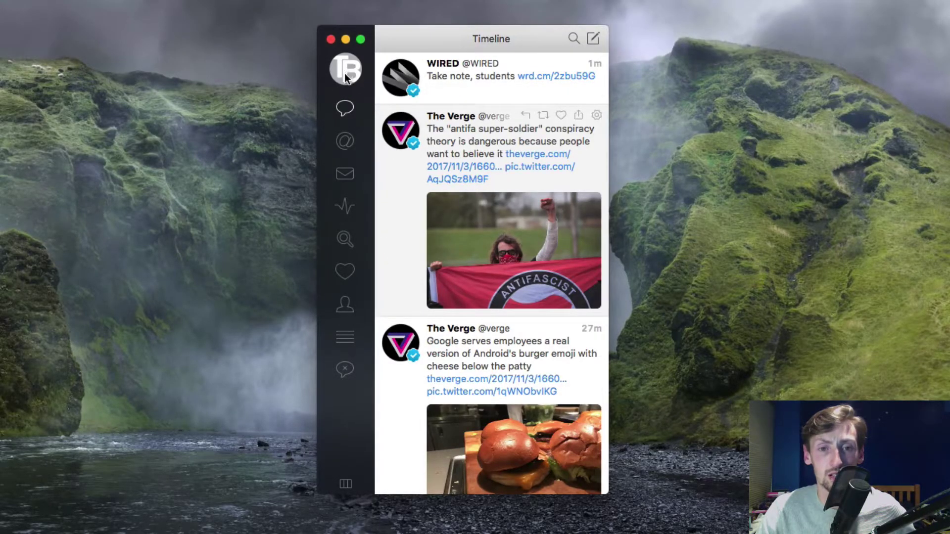
Step: Switch to the second signed-in account and scroll its Macworld and The Verge timeline
left_click(345, 75)
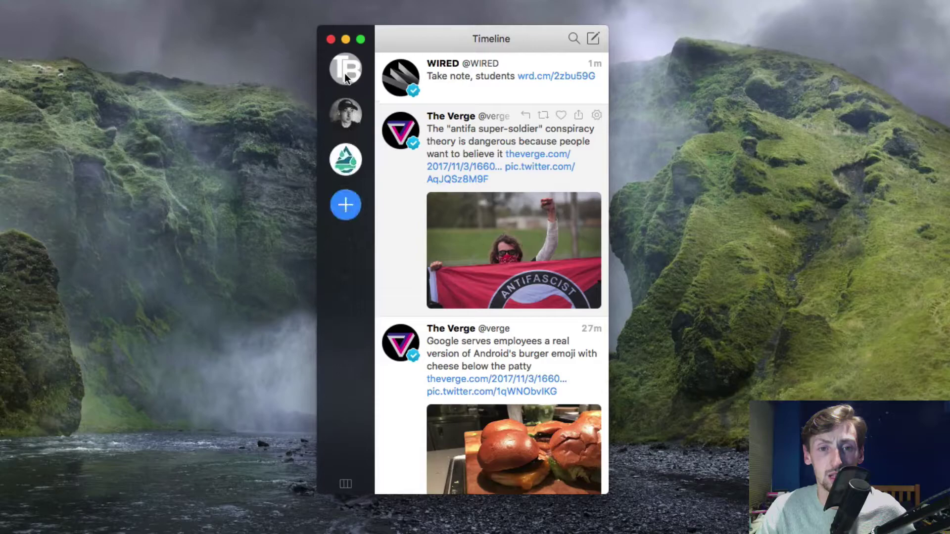
left_click(353, 120)
left_click(345, 108)
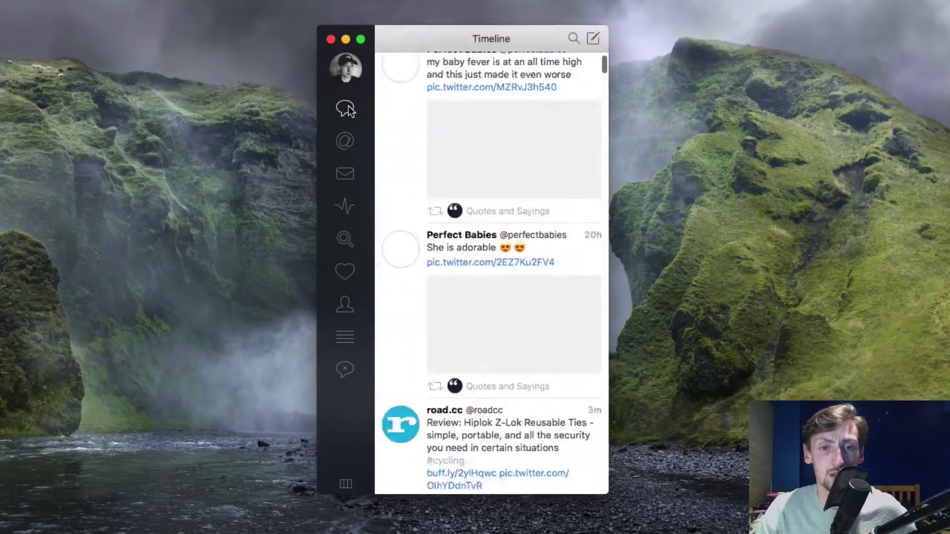
scroll(411, 185, "down", 10)
scroll(411, 183, "up", 20)
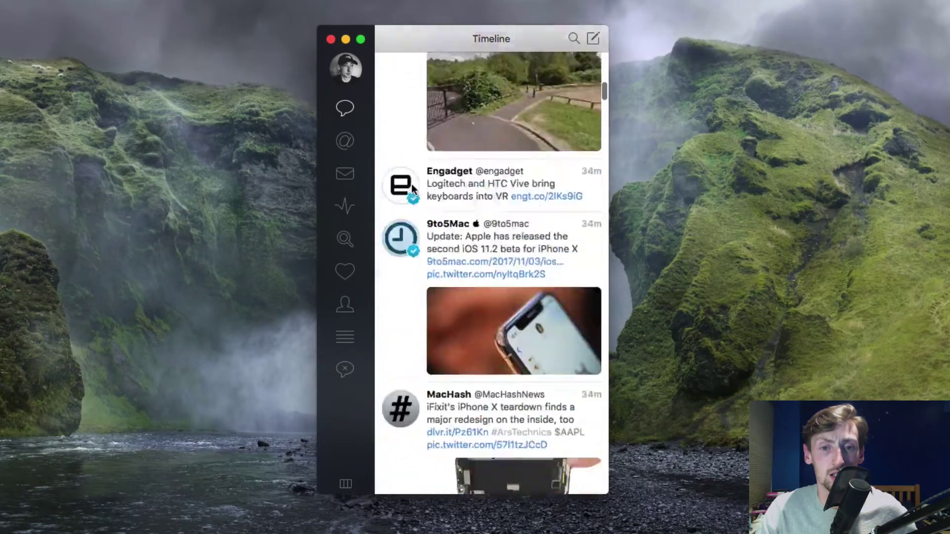
scroll(411, 183, "down", 3)
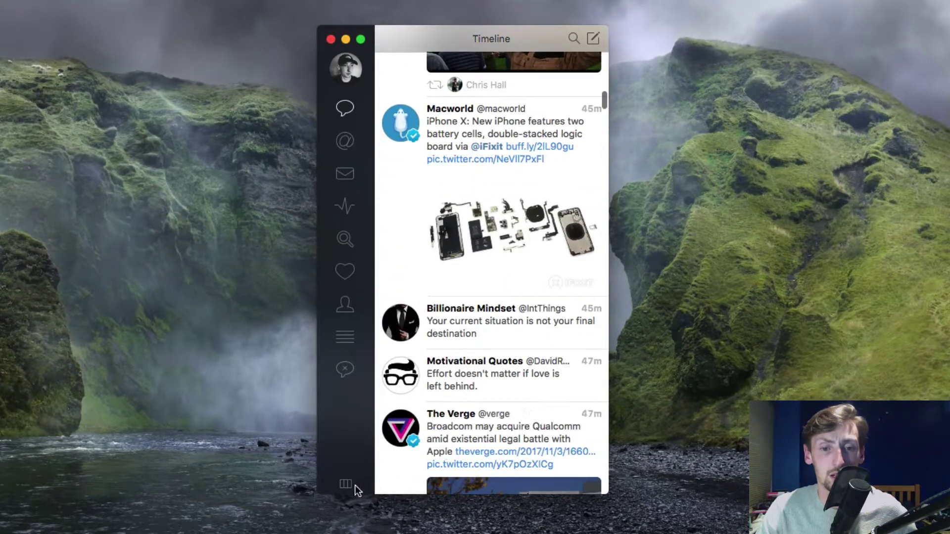
Step: Open the timeline in a second column and detach that column into its own window
left_click(345, 483)
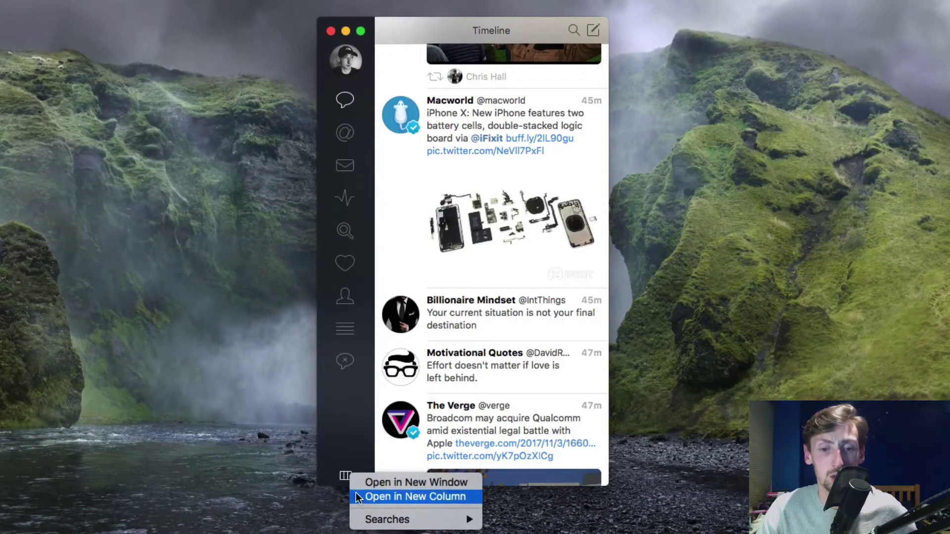
left_click(355, 493)
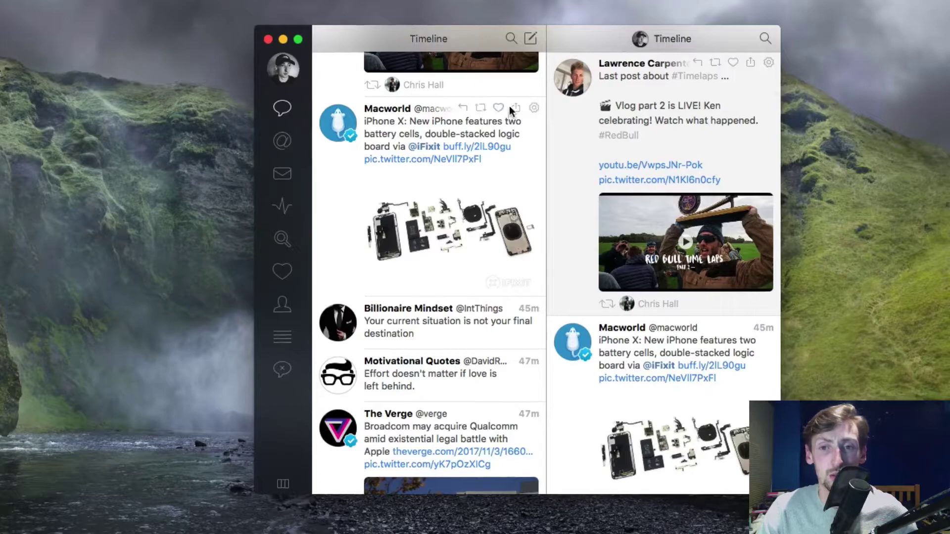
left_click_drag(571, 43, 494, 39)
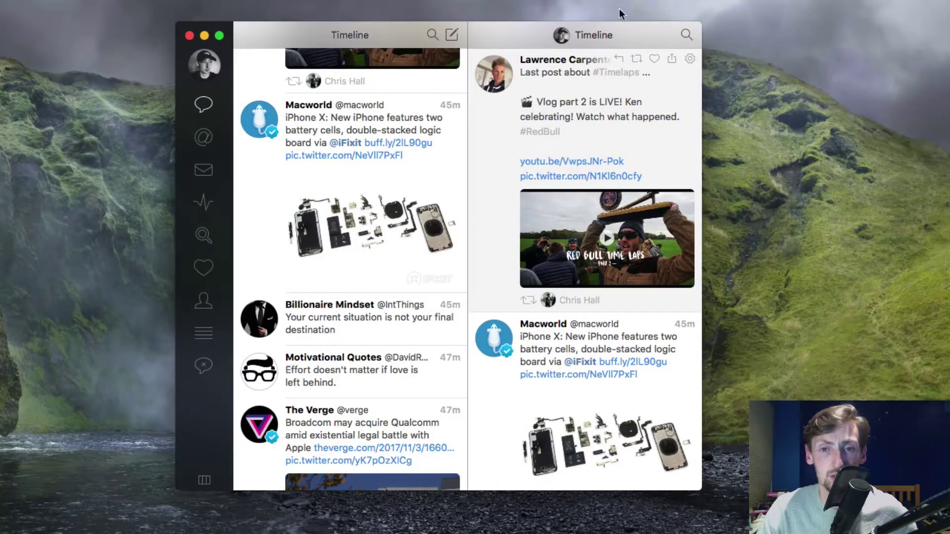
right_click(625, 34)
left_click(631, 41)
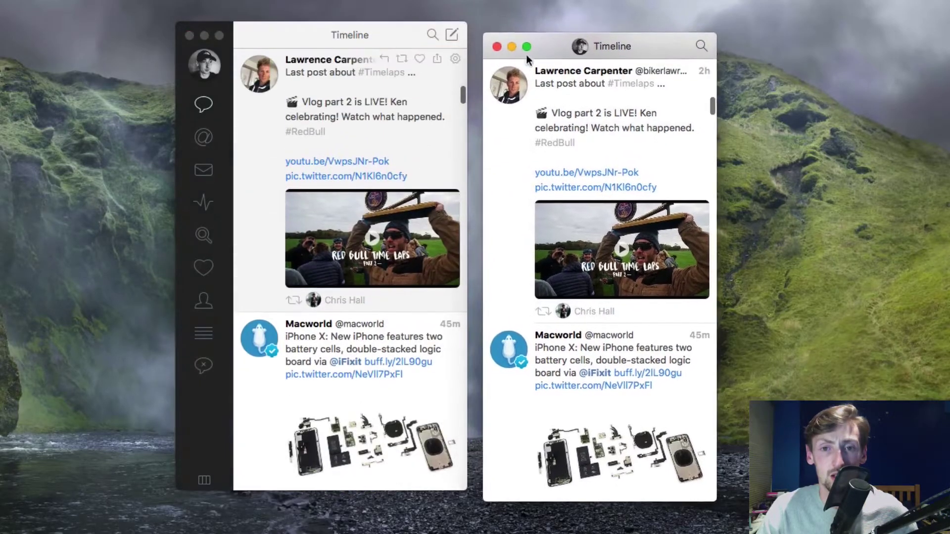
Step: Close the detached window and switch back to the TB account's timeline
left_click(498, 46)
left_click(205, 64)
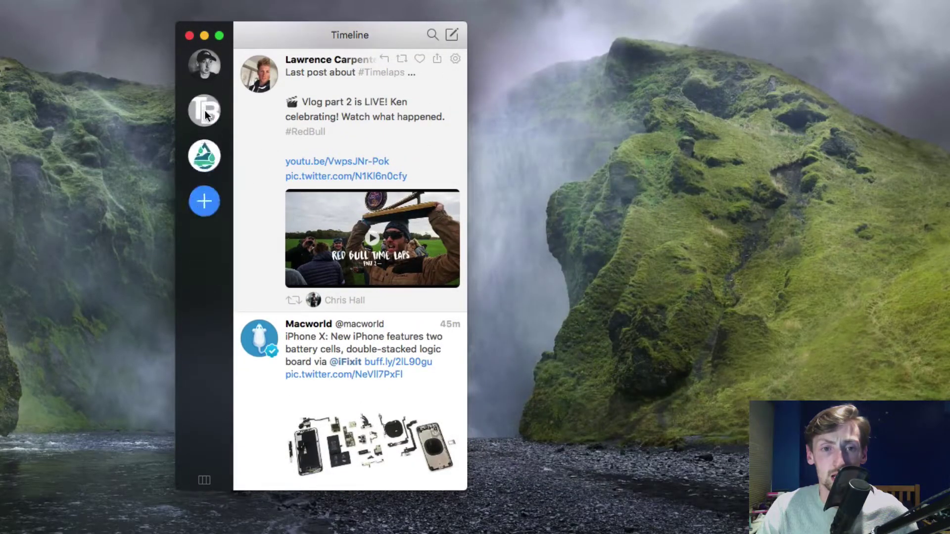
left_click(208, 116)
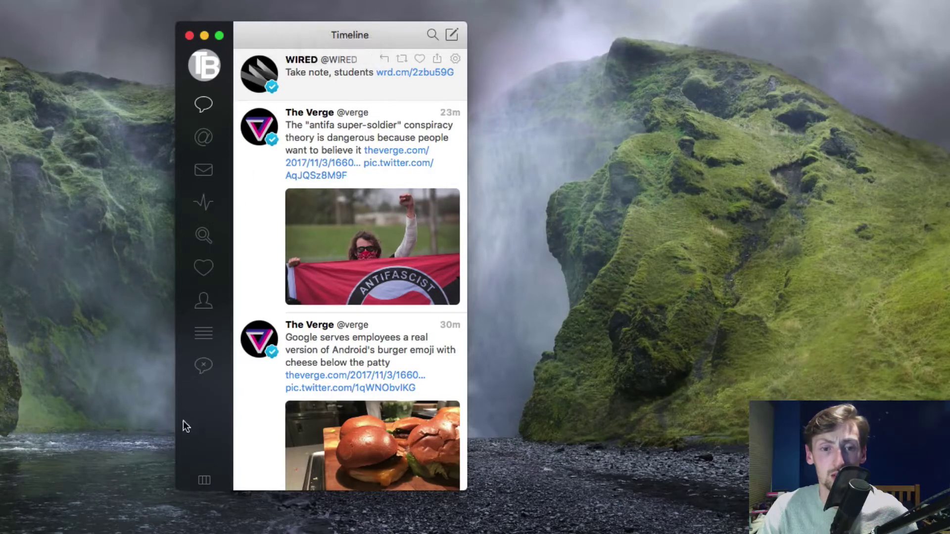
Step: Add a second timeline column and switch the left column to the second account
left_click(203, 481)
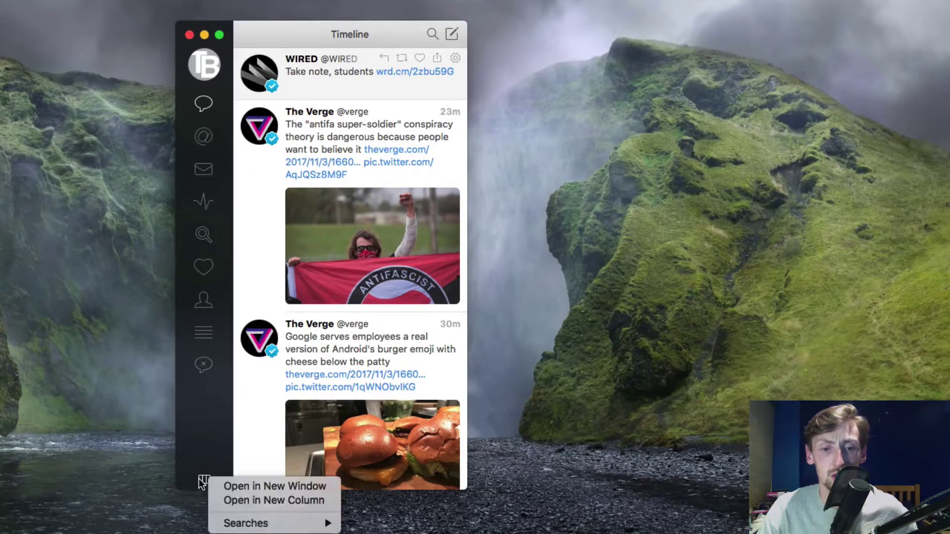
left_click(223, 500)
left_click(208, 75)
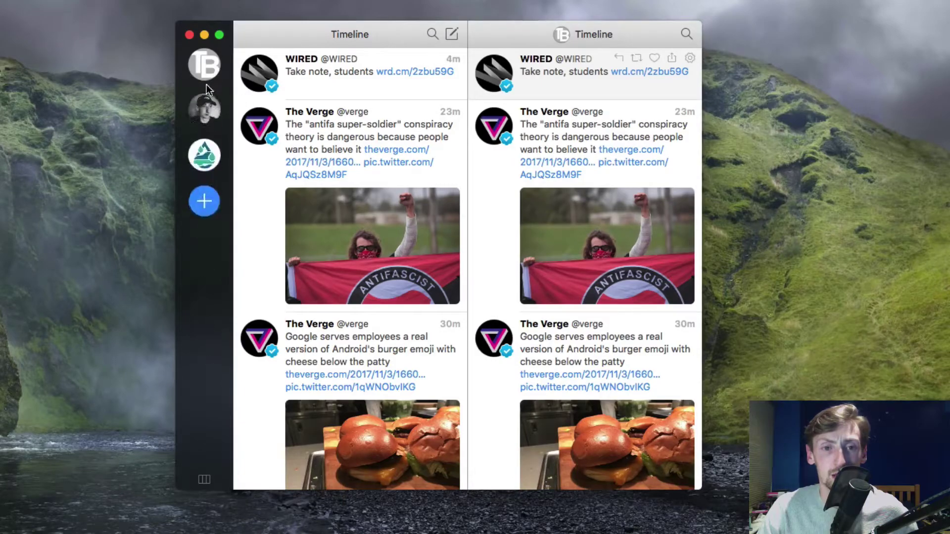
left_click(206, 106)
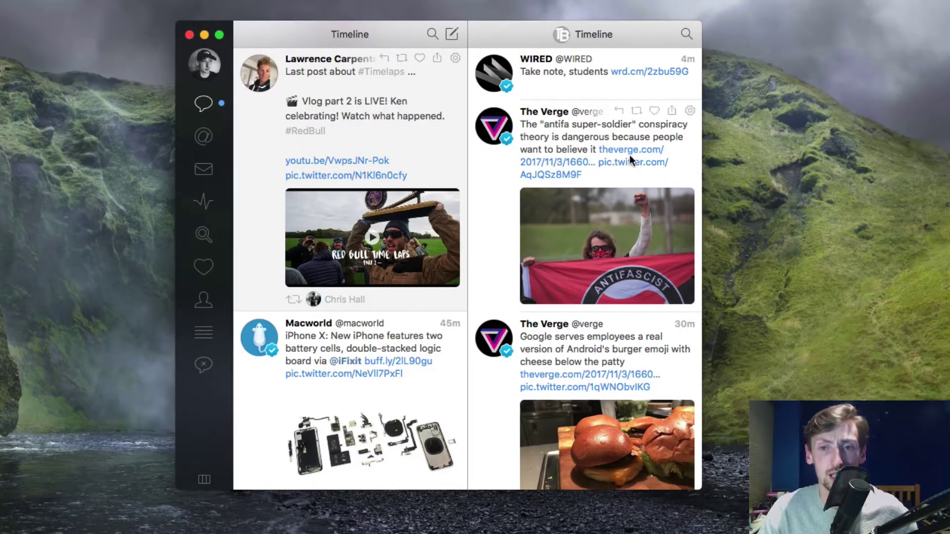
Step: Detach the right Timeline column into a separate window
scroll(612, 138, "up", 3)
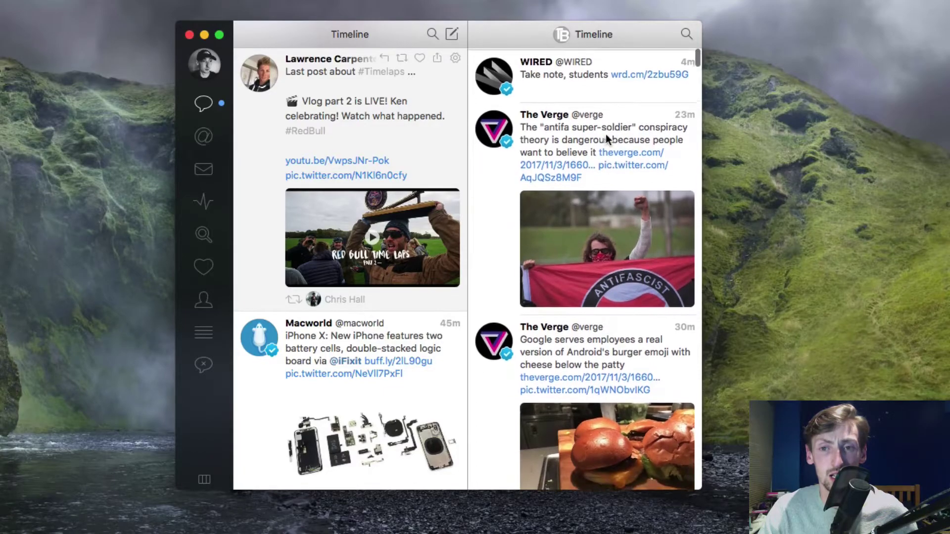
right_click(547, 42)
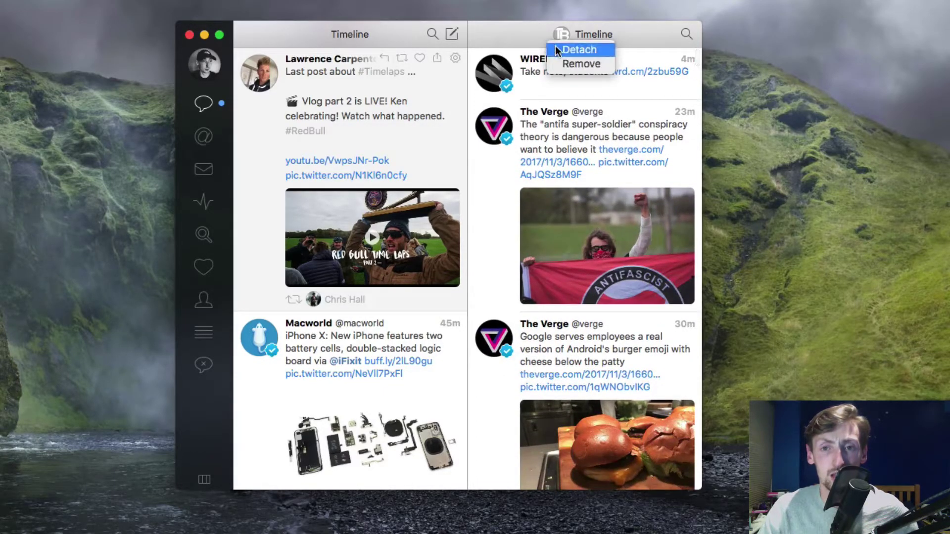
left_click(555, 45)
Step: Close the detached window, switch to the TB account, and recentre and widen the main window
left_click(497, 46)
left_click_drag(201, 428, 337, 425)
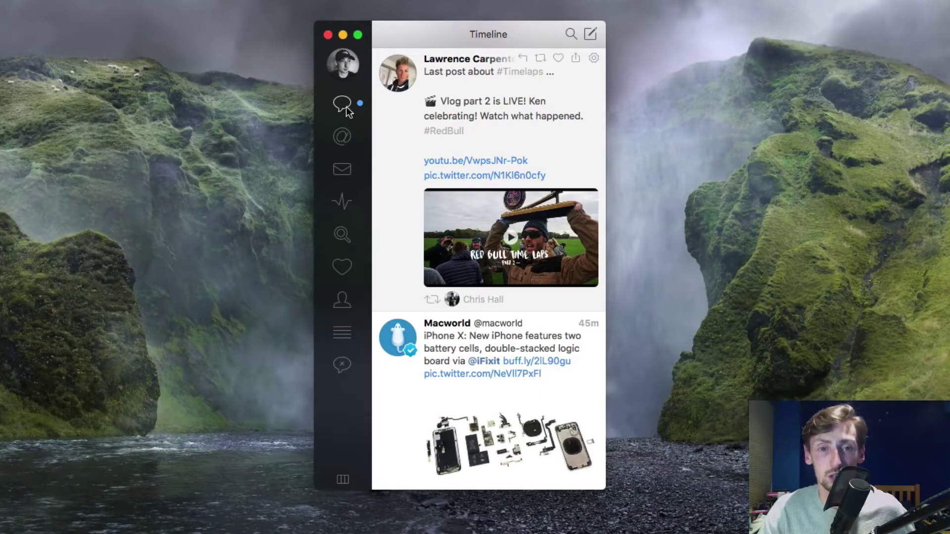
left_click(350, 73)
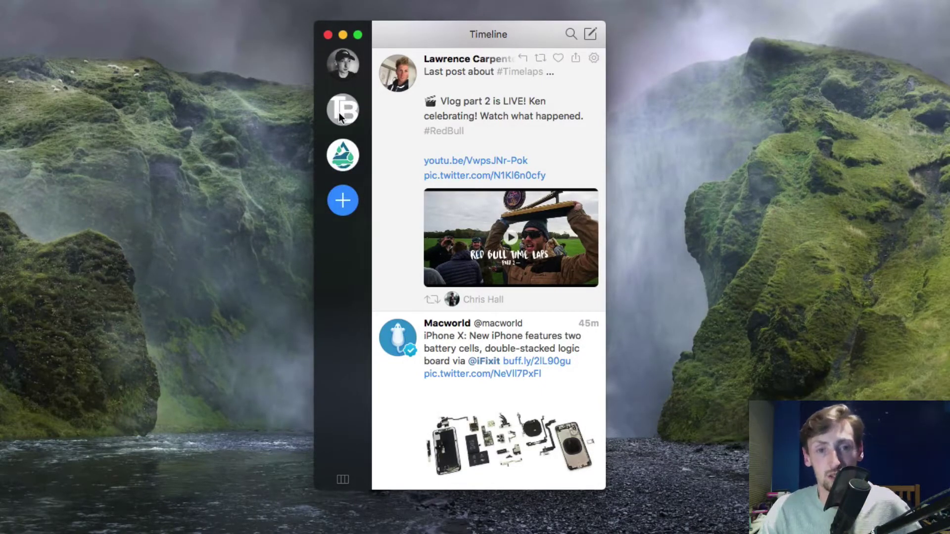
left_click(341, 114)
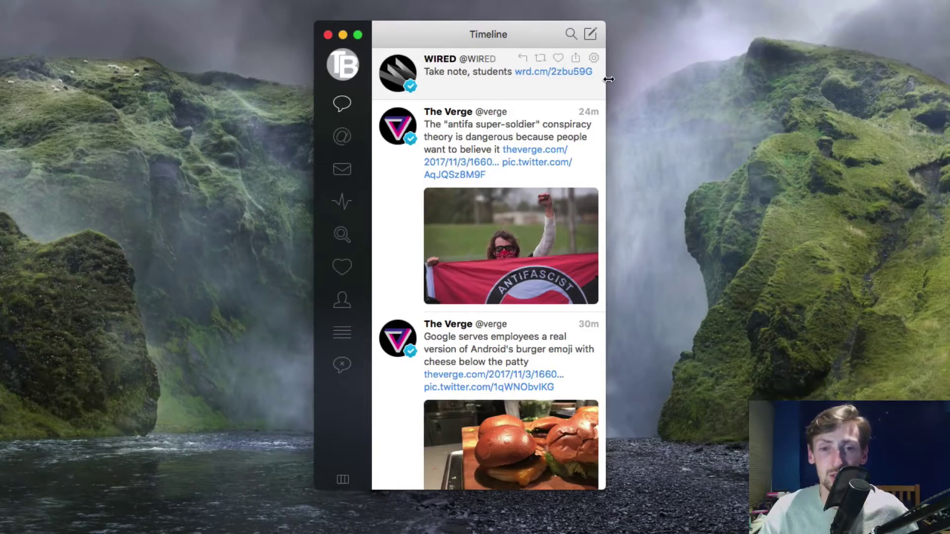
left_click_drag(608, 79, 617, 79)
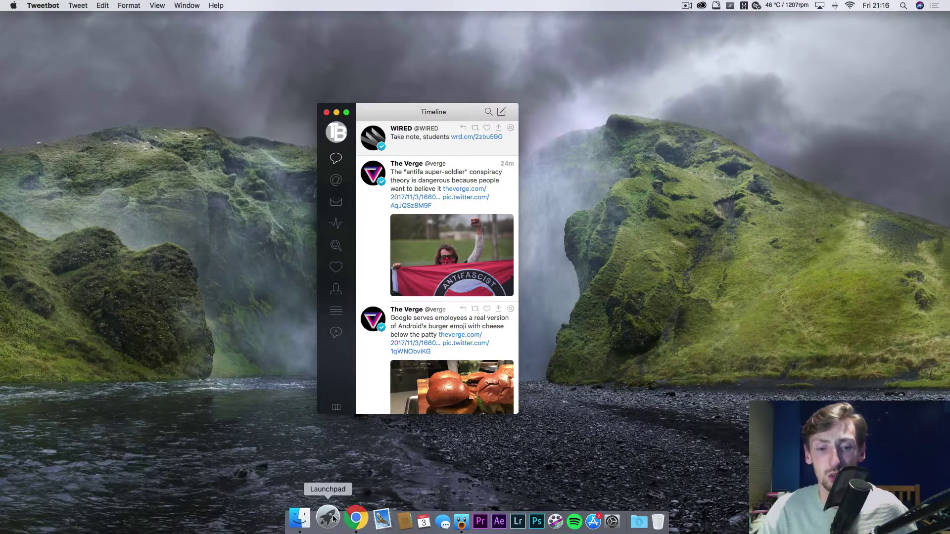
Step: Launch Twitter for Mac with Spotlight, start a new tweet, and close its main window
key("cmd+space")
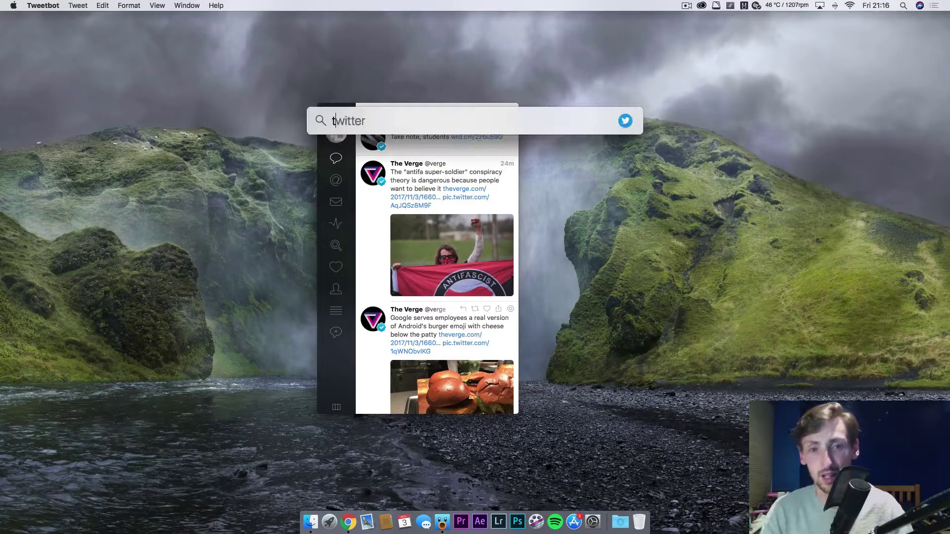
type("twitt")
key("Return")
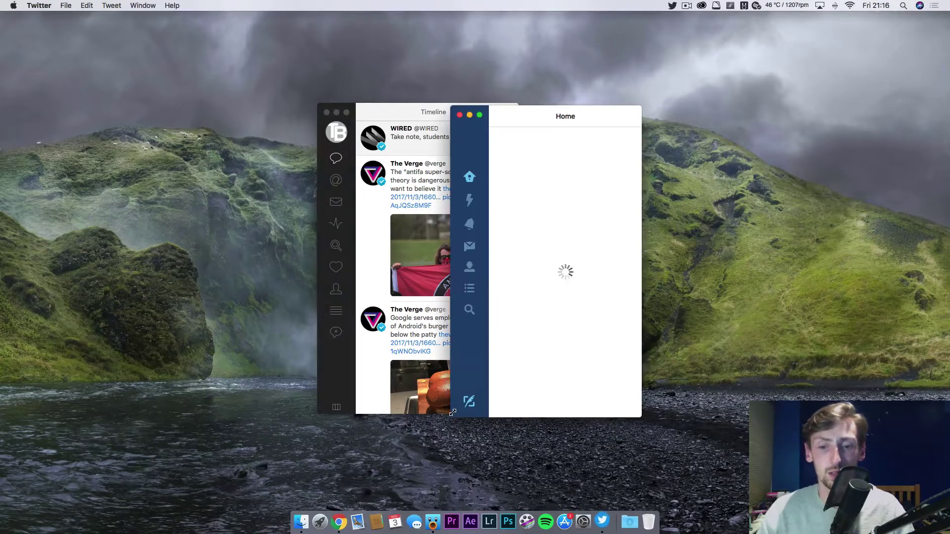
left_click(469, 401)
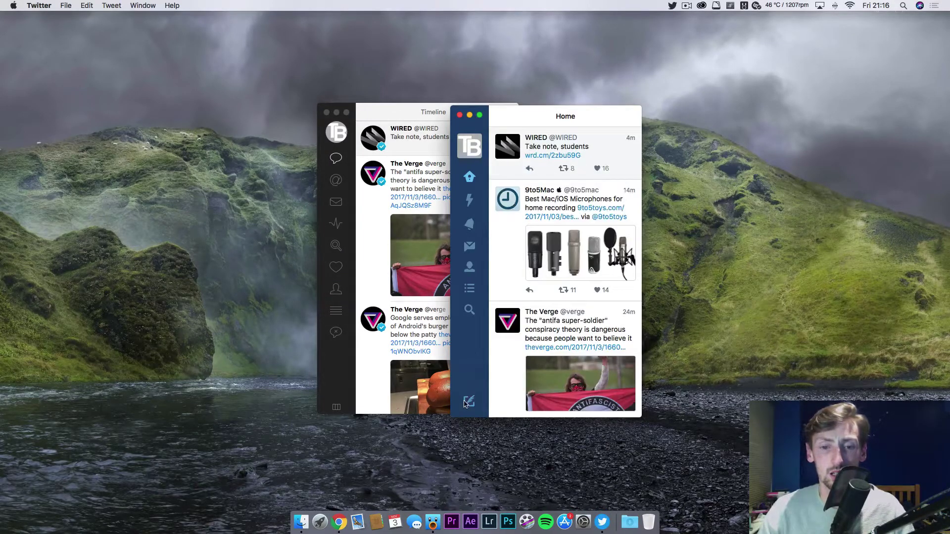
left_click(459, 115)
Step: Move the Twitter composer over Tweetbot, minimize Tweetbot, and turn the tweet into a poll
left_click_drag(405, 116, 479, 138)
left_click(337, 120)
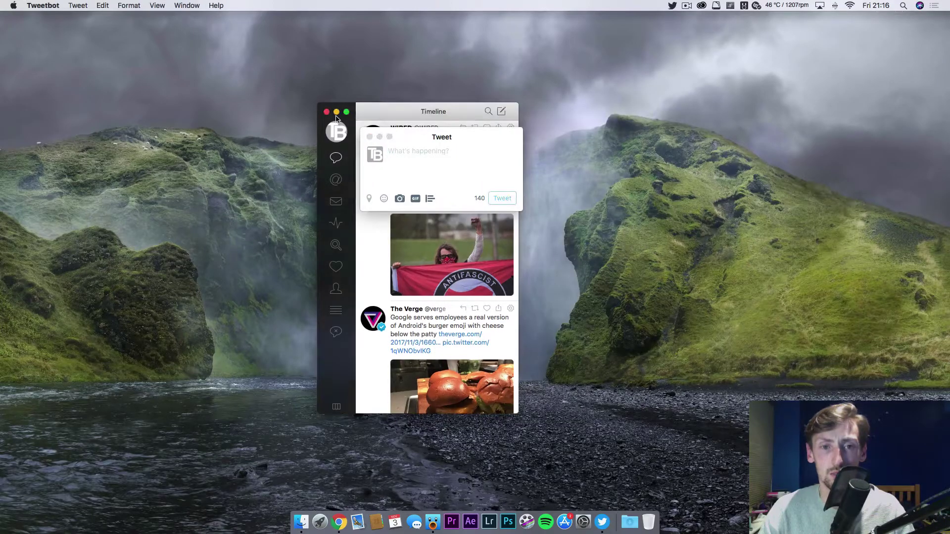
left_click(337, 113)
left_click_drag(430, 137, 430, 140)
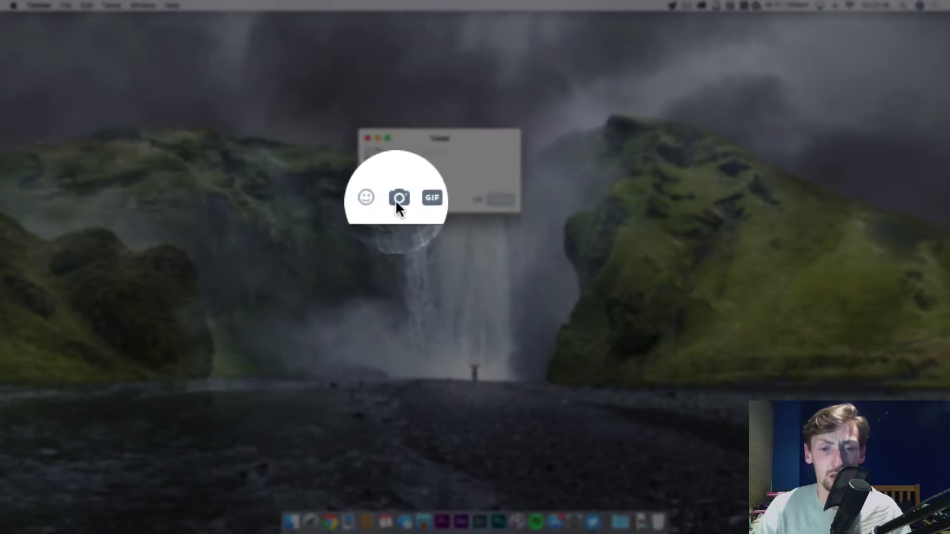
left_click(425, 200)
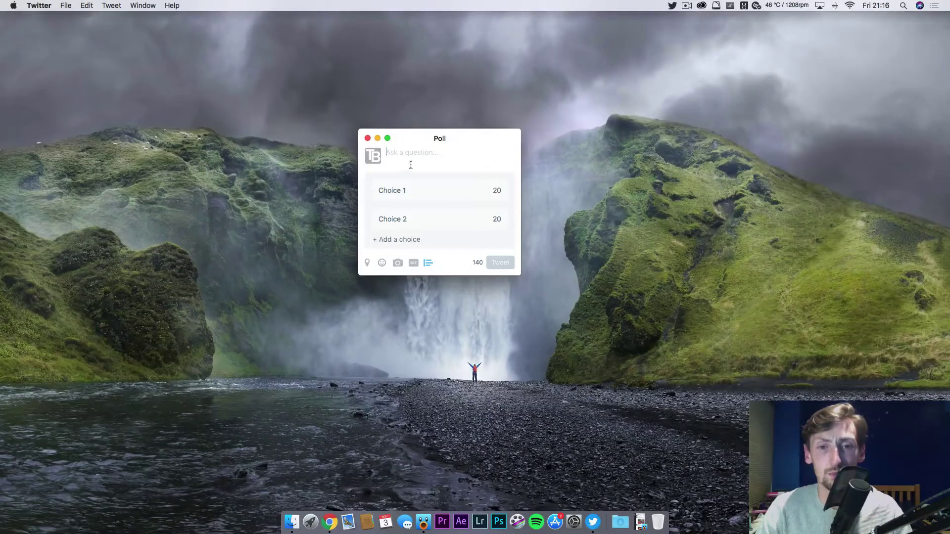
Step: Restore Tweetbot, close the Twitter poll composer, and start a new tweet in Tweetbot
left_click(644, 531)
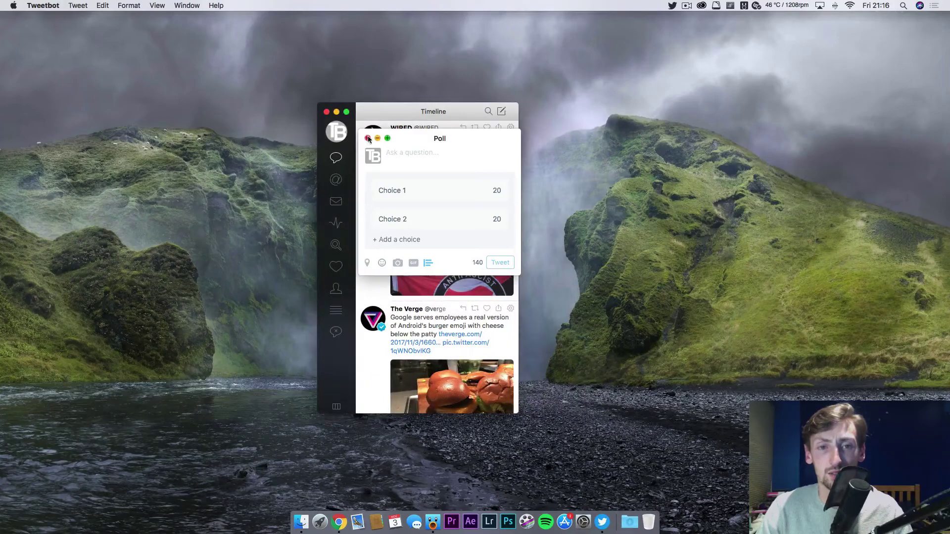
left_click(501, 112)
left_click(500, 113)
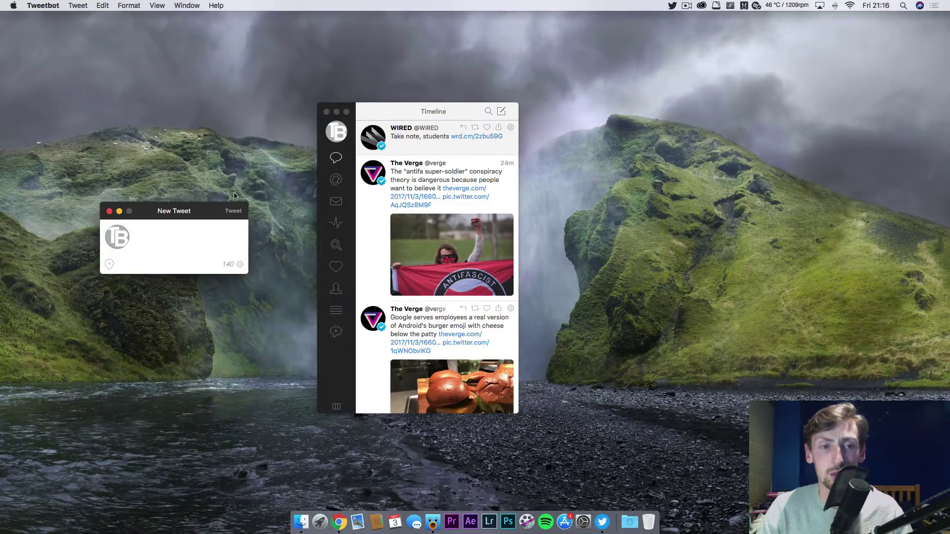
Step: Minimize the timeline, view the New Tweet extra options without choosing any, then close New Tweet
left_click(337, 111)
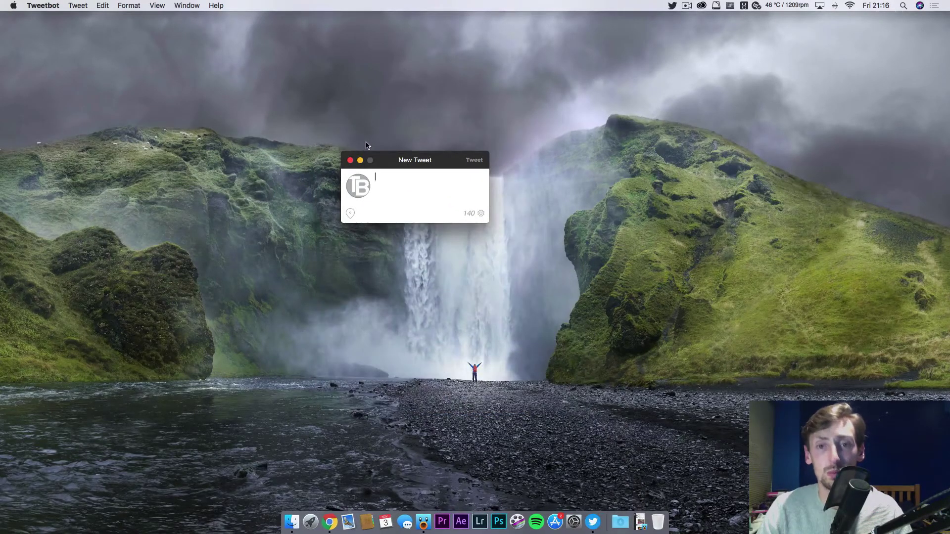
left_click_drag(382, 160, 396, 148)
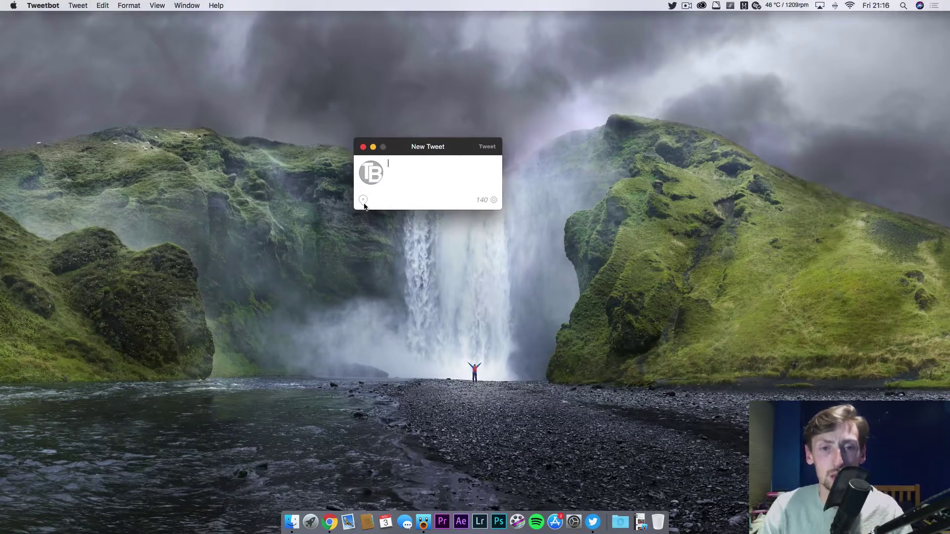
left_click(493, 200)
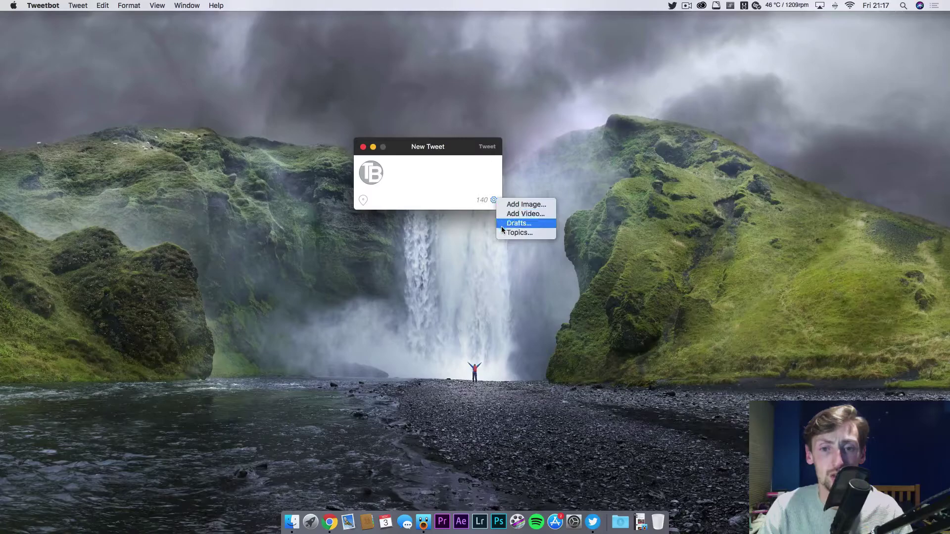
left_click(477, 207)
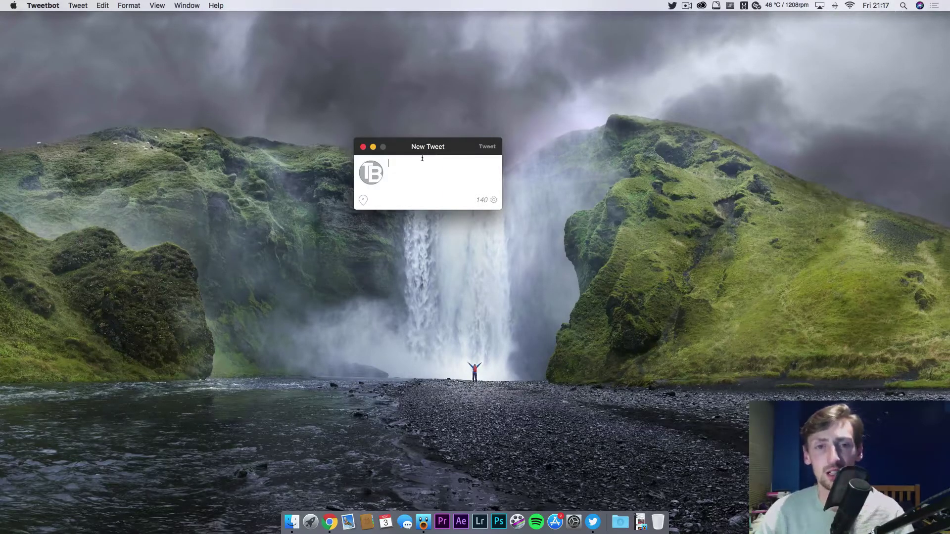
left_click(363, 147)
left_click(629, 518)
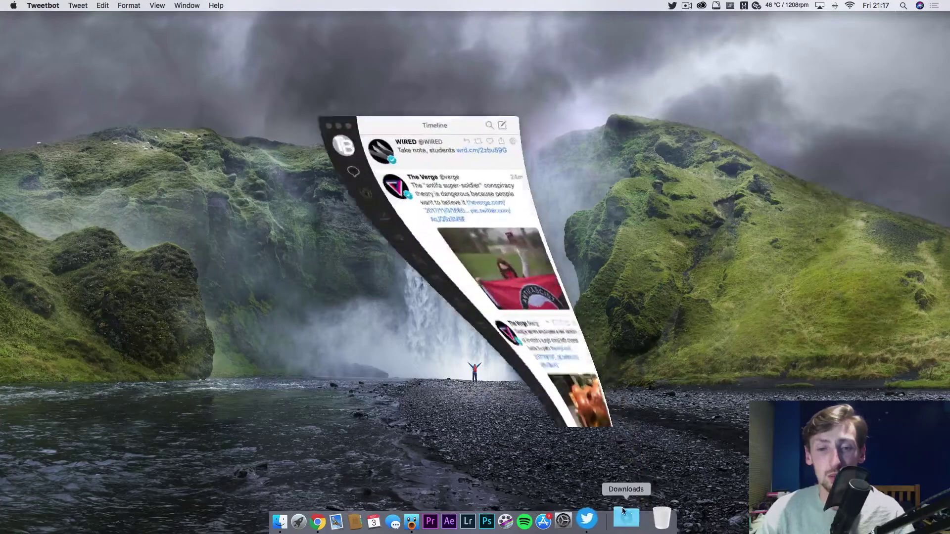